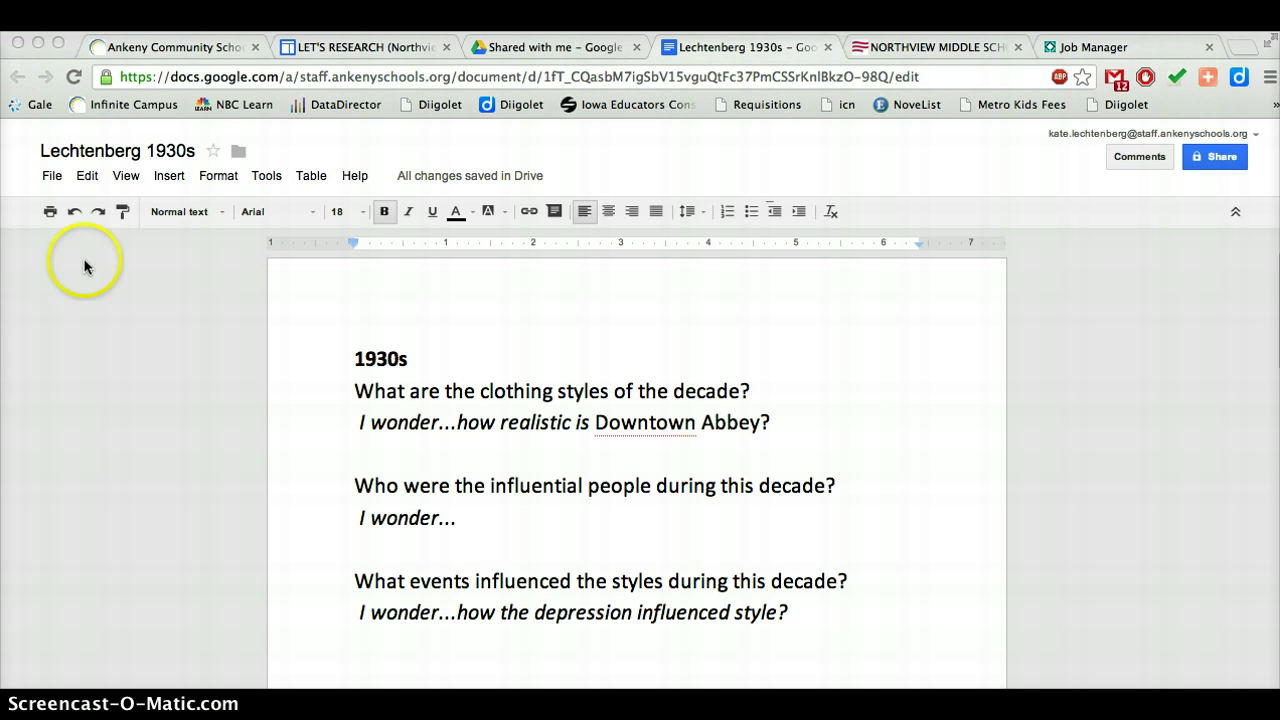
Step: Switch to the Google Drive 'Shared with me' file list
click(521, 48)
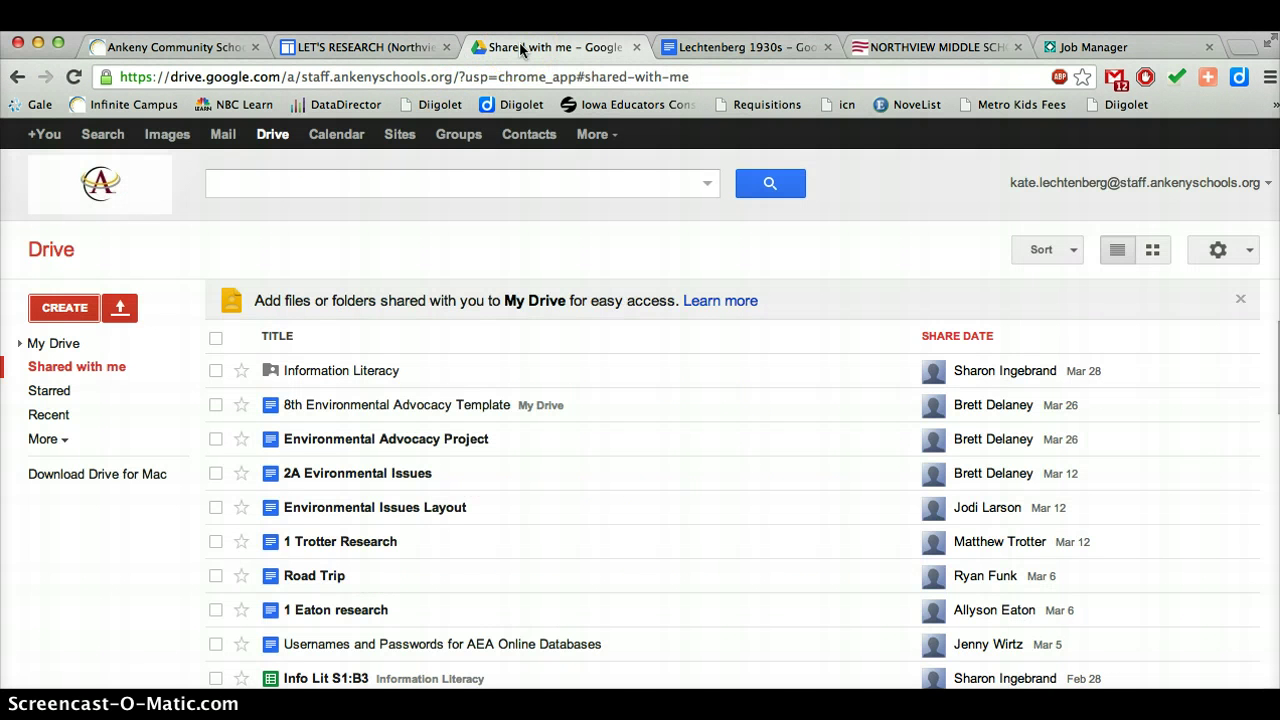
Step: Show Drive's CREATE new-file menu, then go back to the Lechtenberg 1930s document
click(67, 308)
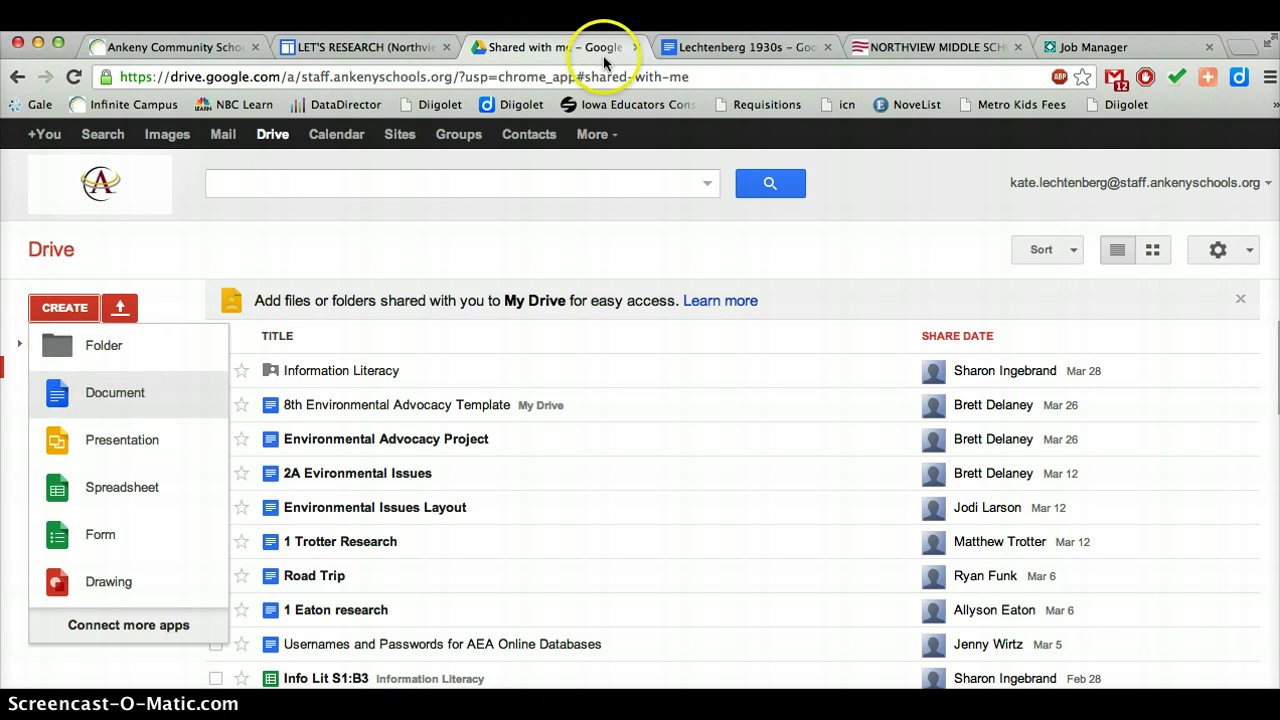
click(694, 48)
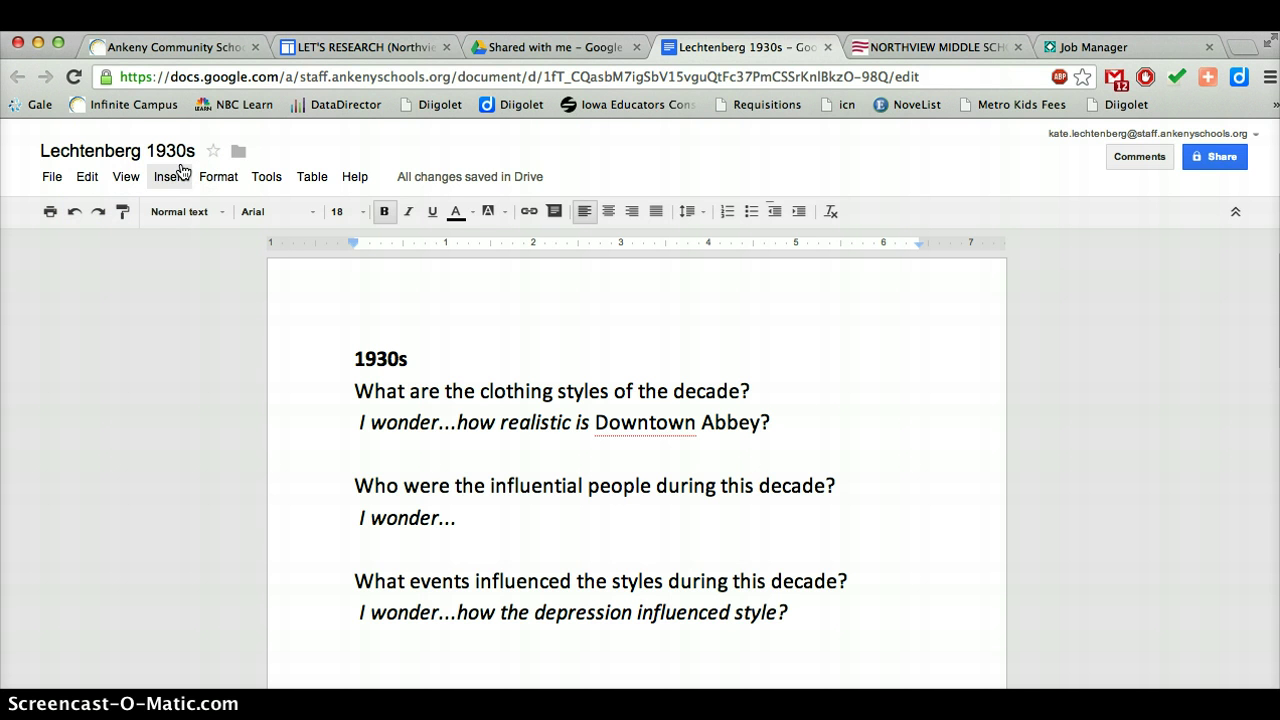
click(1207, 160)
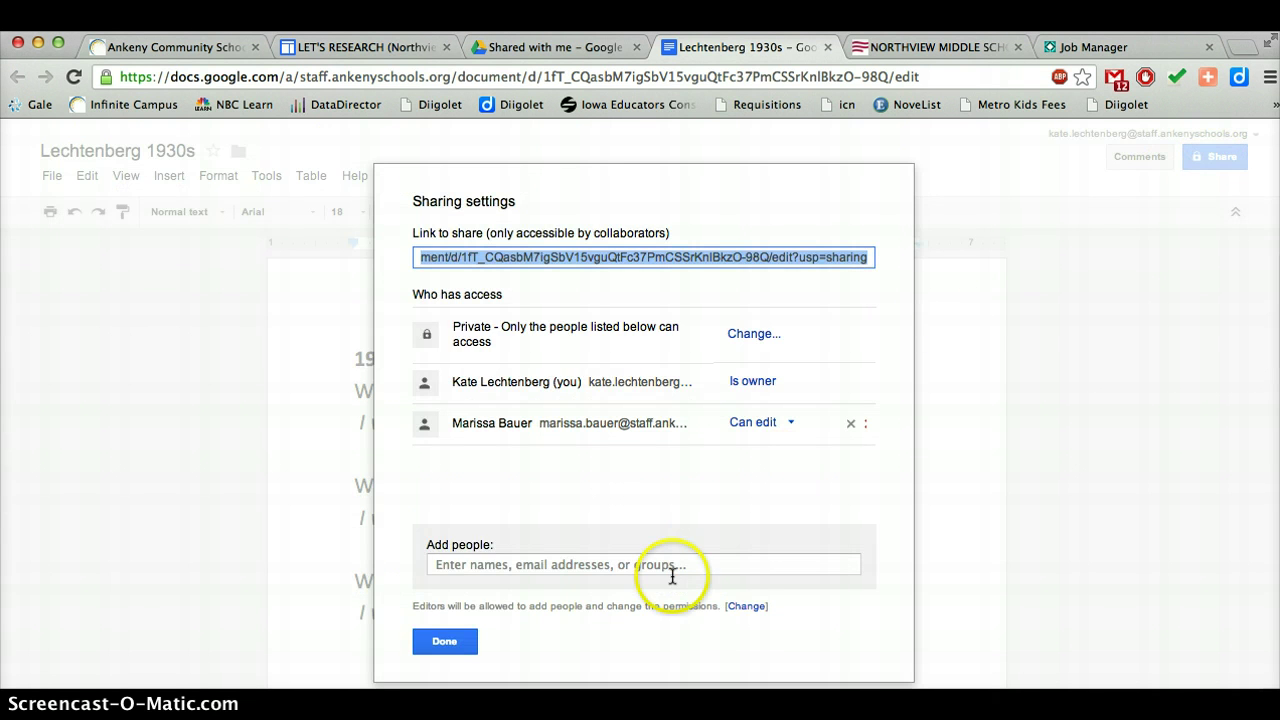
click(444, 641)
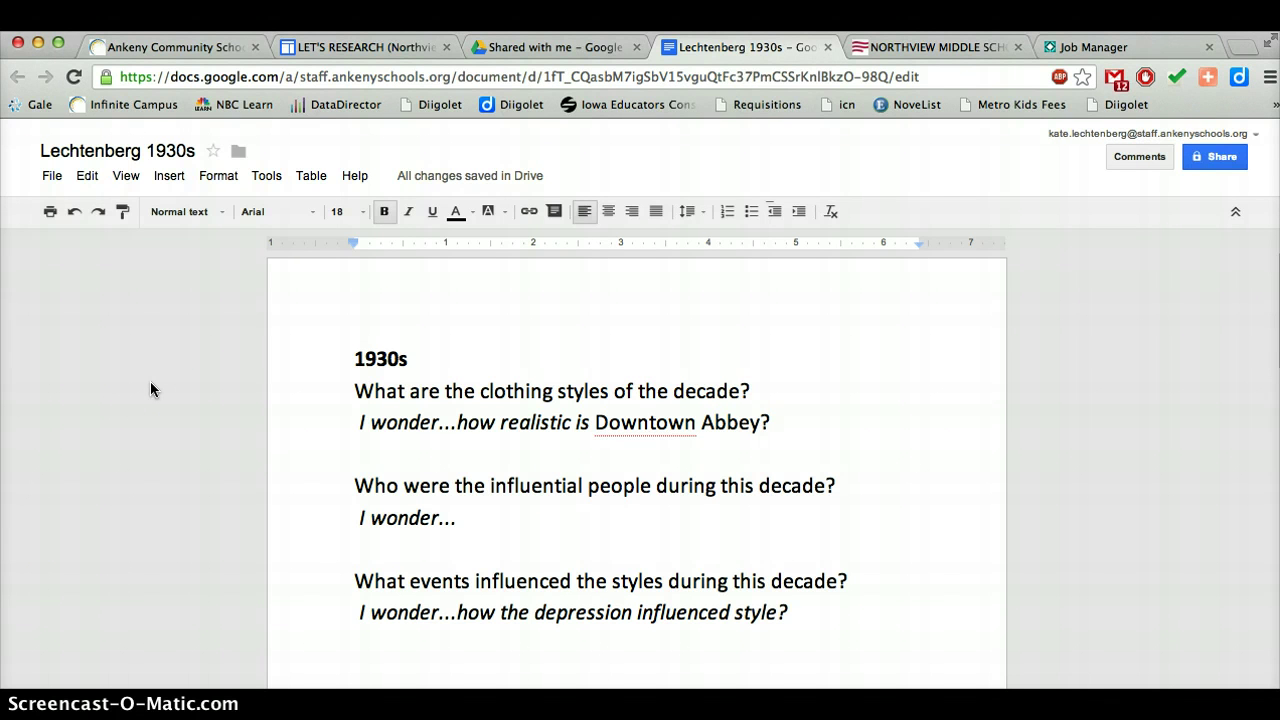
click(367, 391)
triple_click(367, 392)
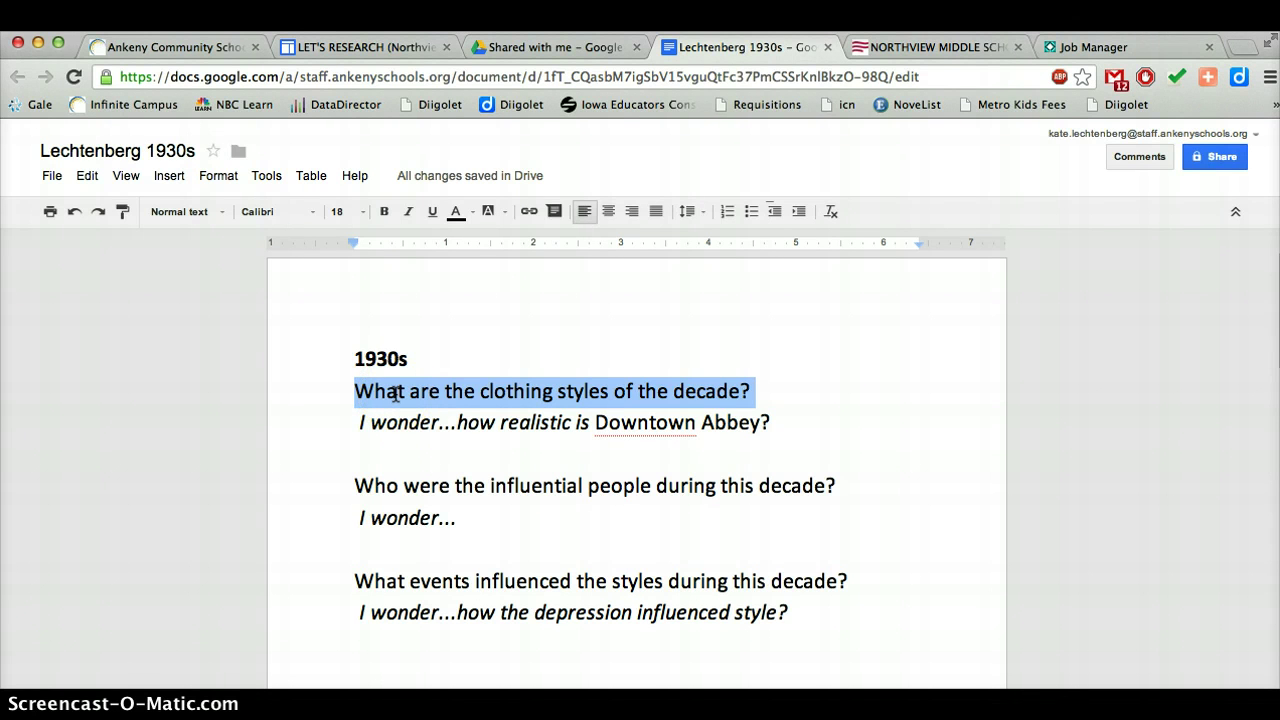
double_click(375, 392)
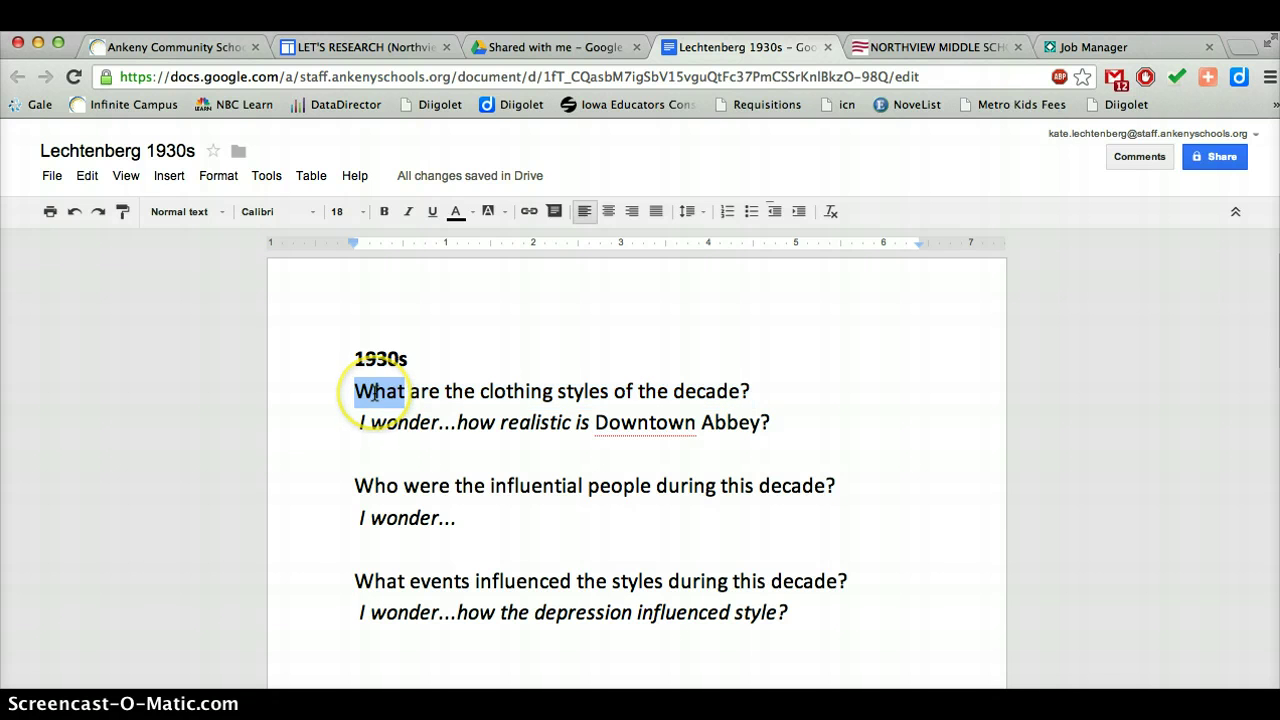
double_click(362, 487)
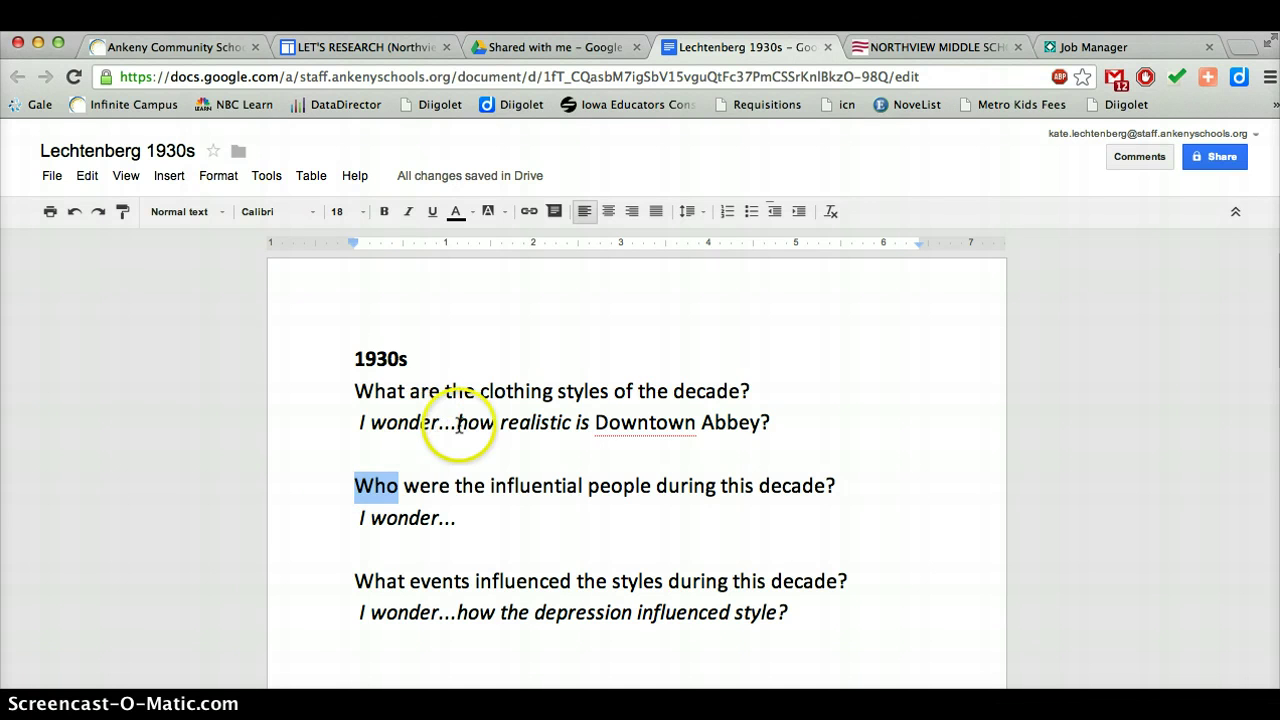
click(387, 360)
key(BackSpace)
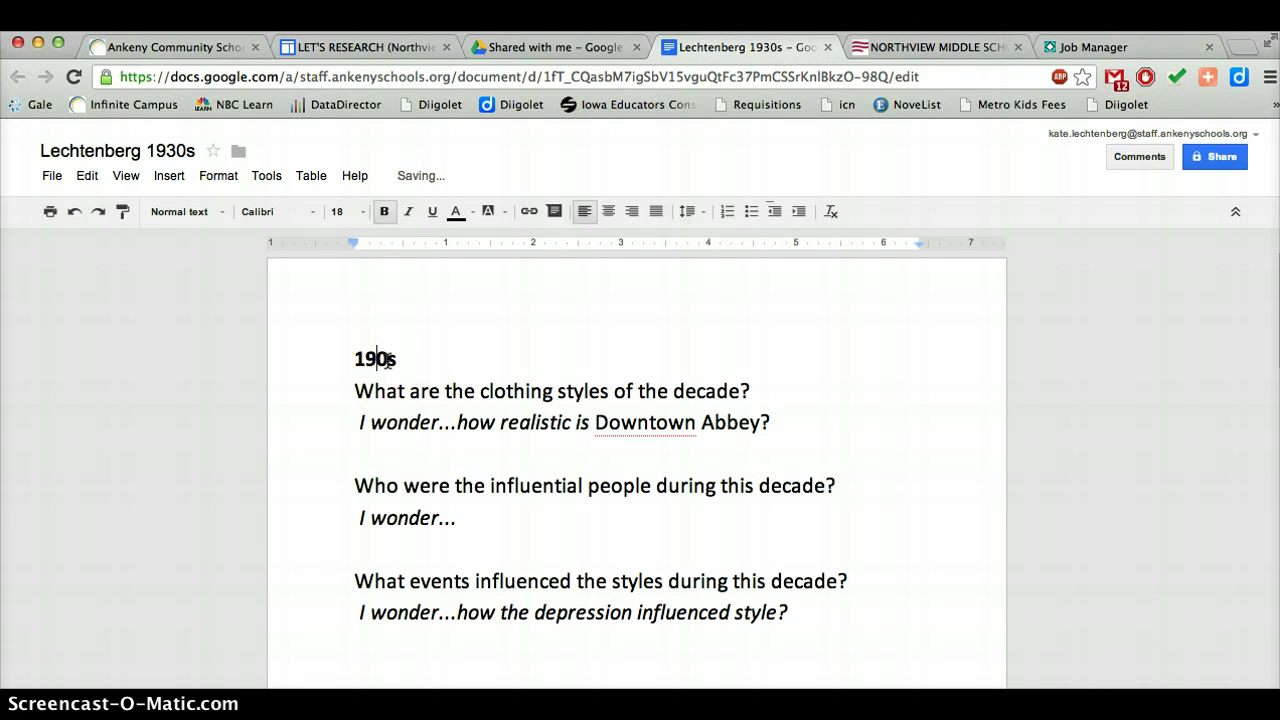
text(3)
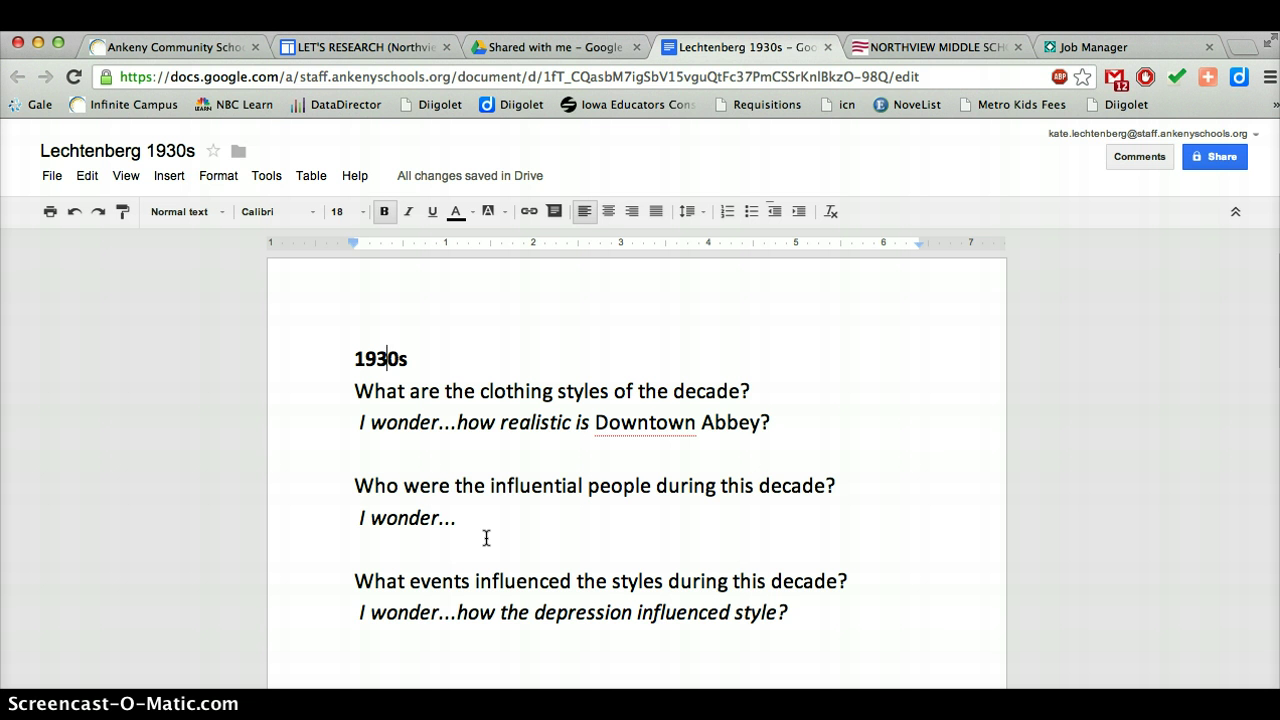
Step: Scroll to the 'How should I format my notes?' section listing the note formats
scroll(486, 538, down, 1)
scroll(486, 538, down, 1)
scroll(486, 538, down, 4)
scroll(486, 538, down, 2)
scroll(486, 538, up, 1)
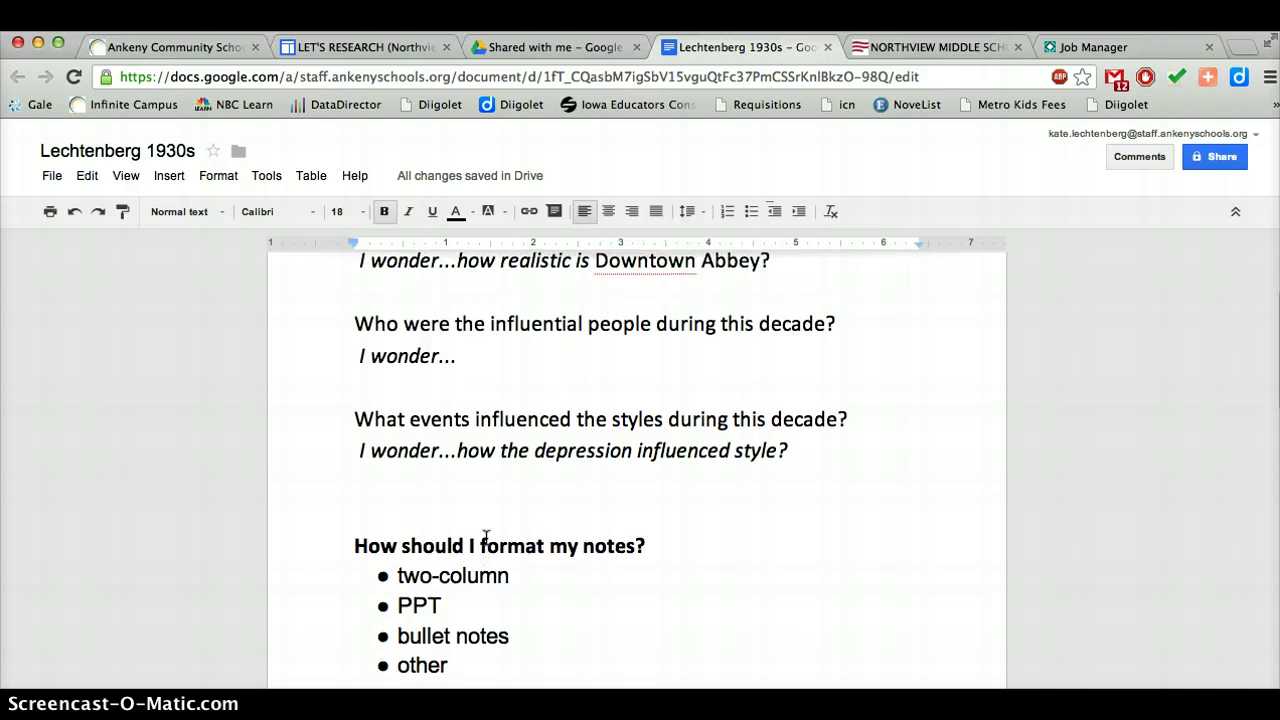
scroll(486, 538, down, 5)
click(505, 450)
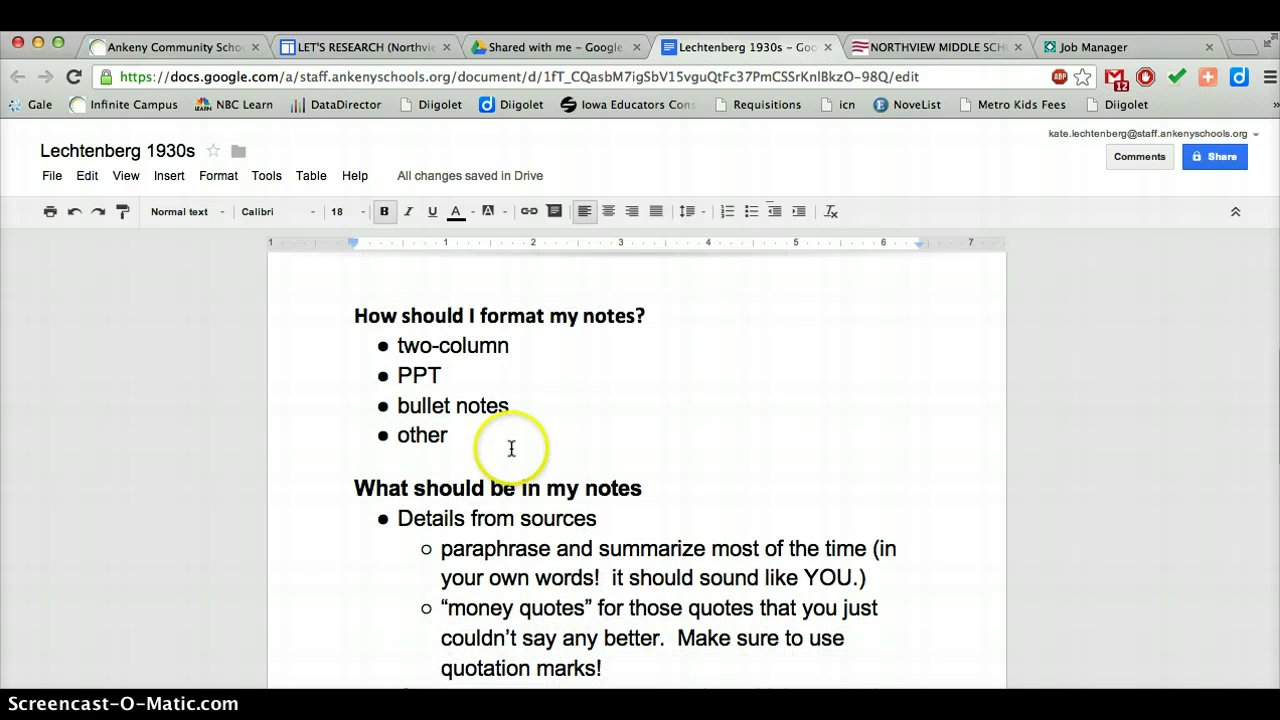
click(471, 380)
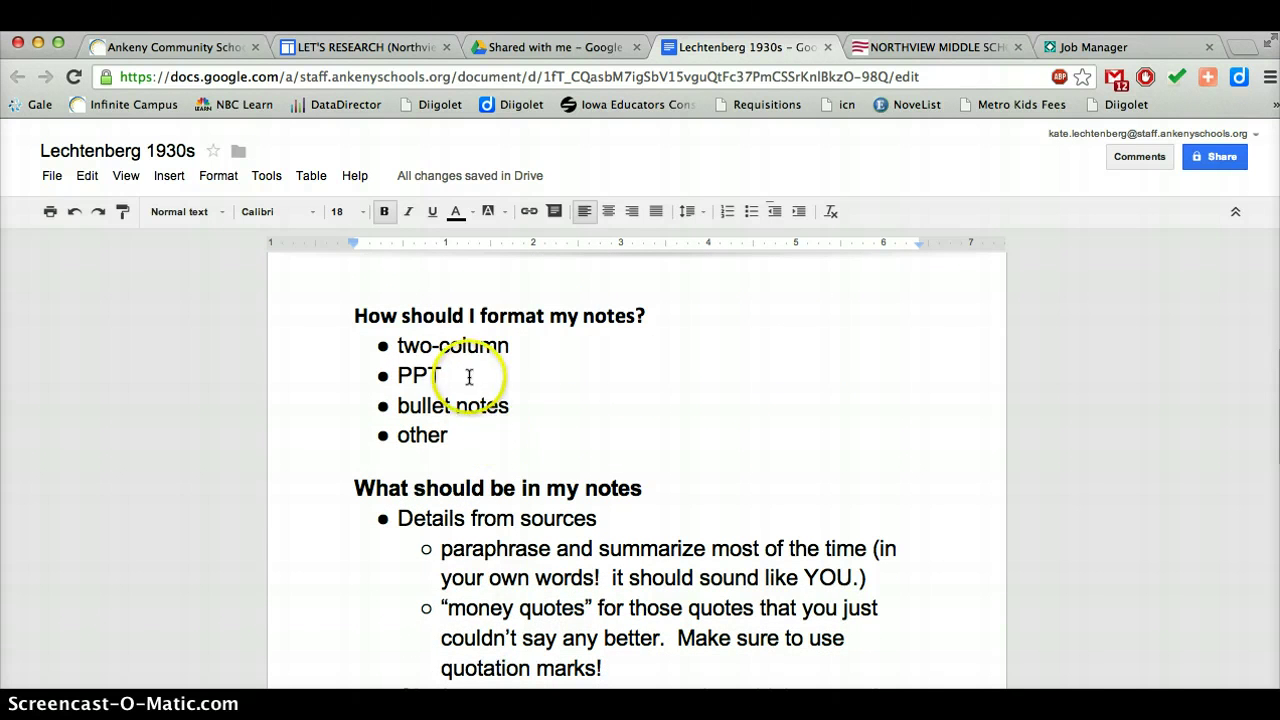
Step: Show the GeologyNotes.doc two-column example in Word, then switch to the PowerPoint presentation
key(super+Tab)
click(480, 494)
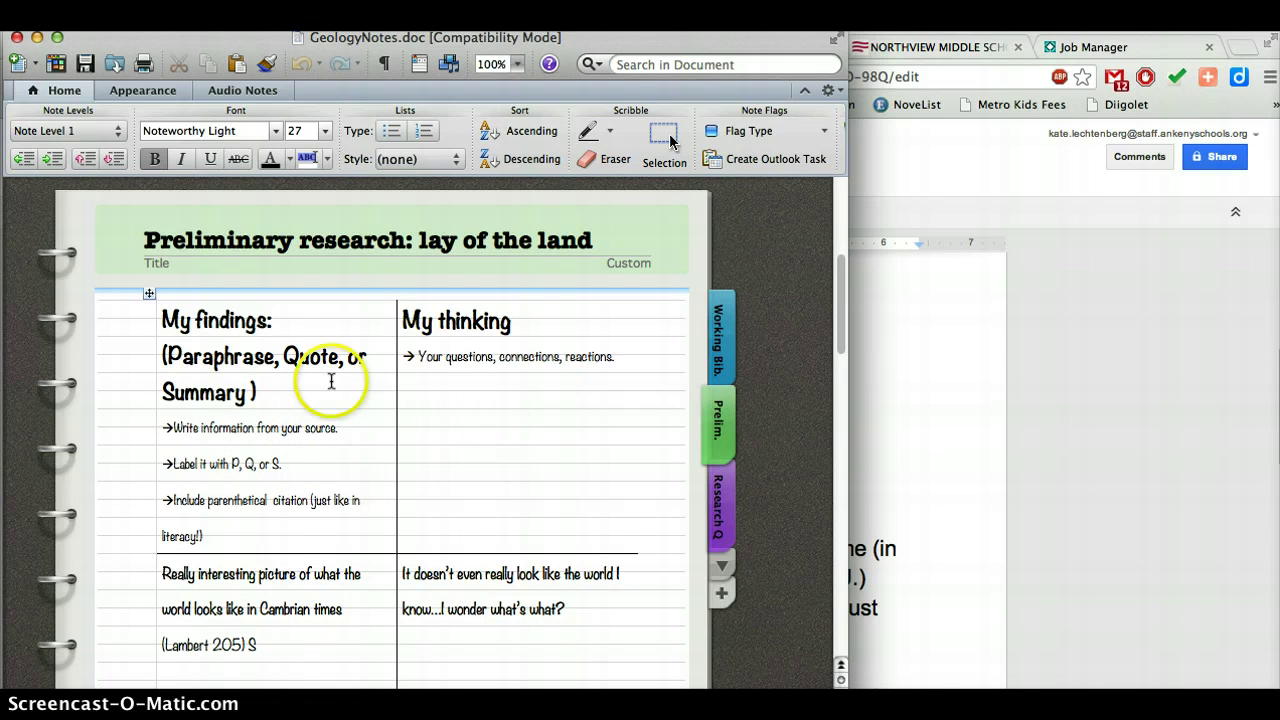
click(888, 448)
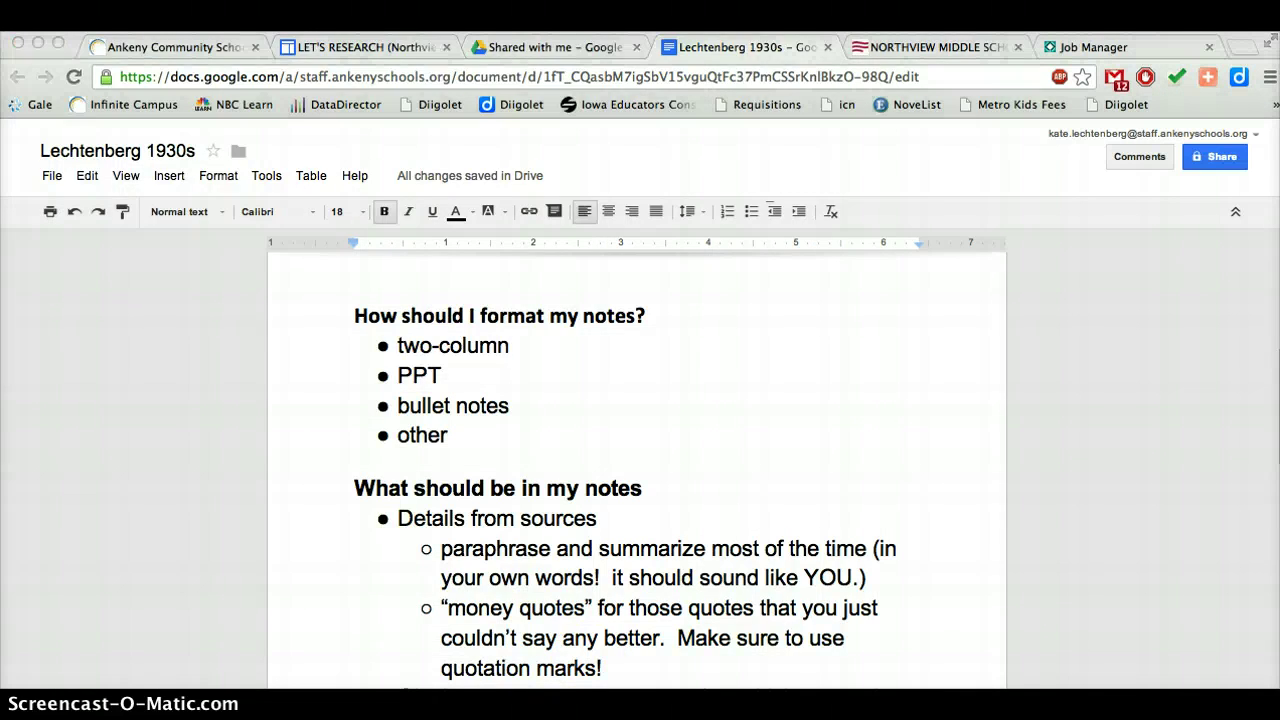
key(super+Tab)
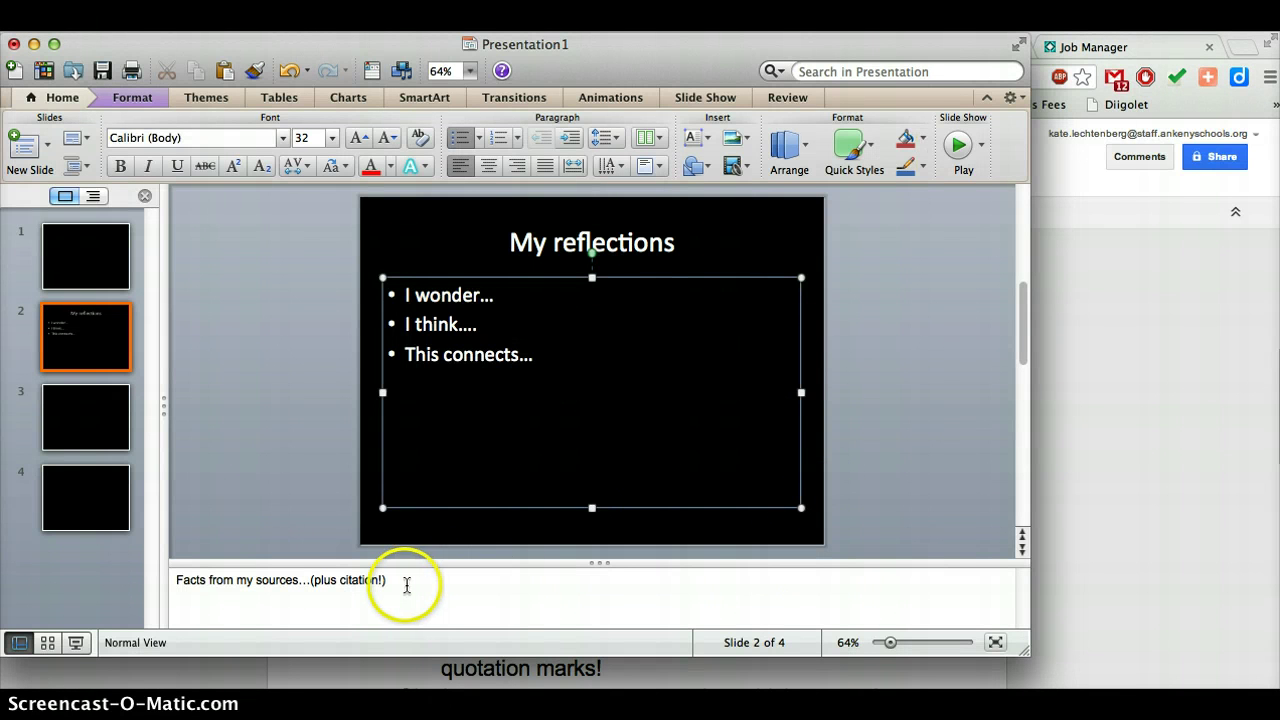
Step: Highlight the slide 2 speaker notes in 'My reflections', then return to the Google Doc
triple_click(407, 585)
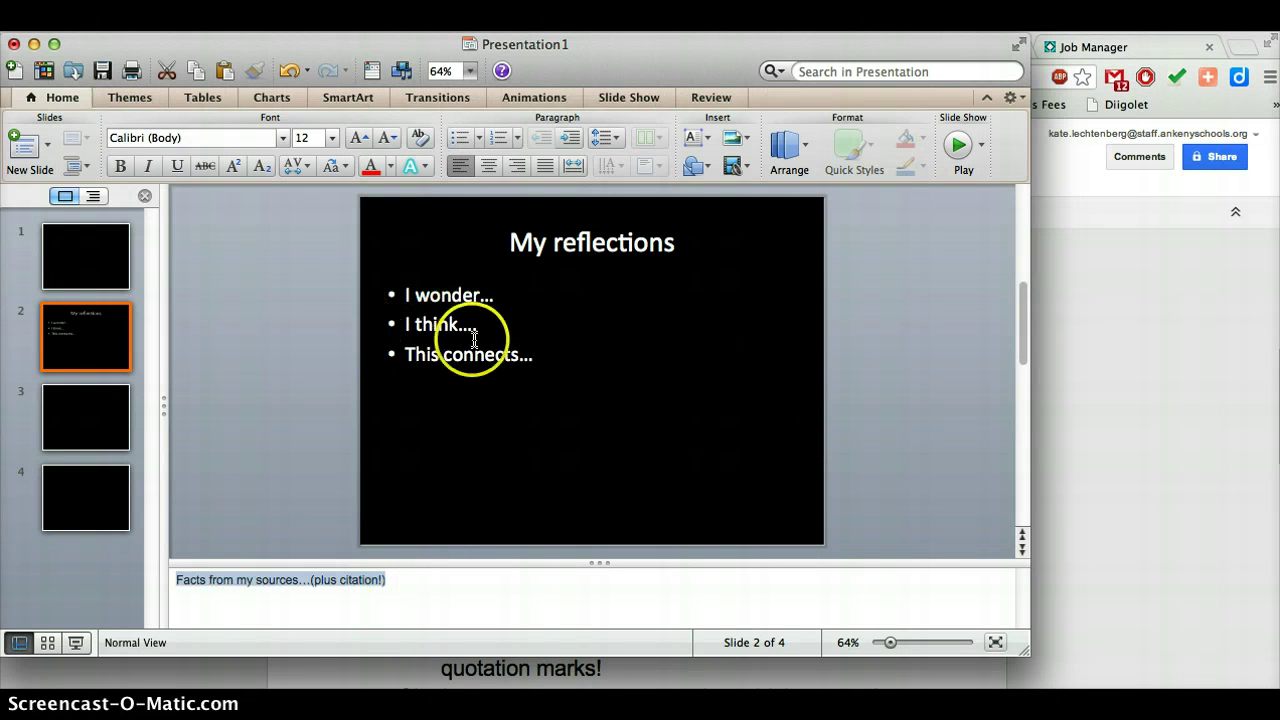
click(1122, 474)
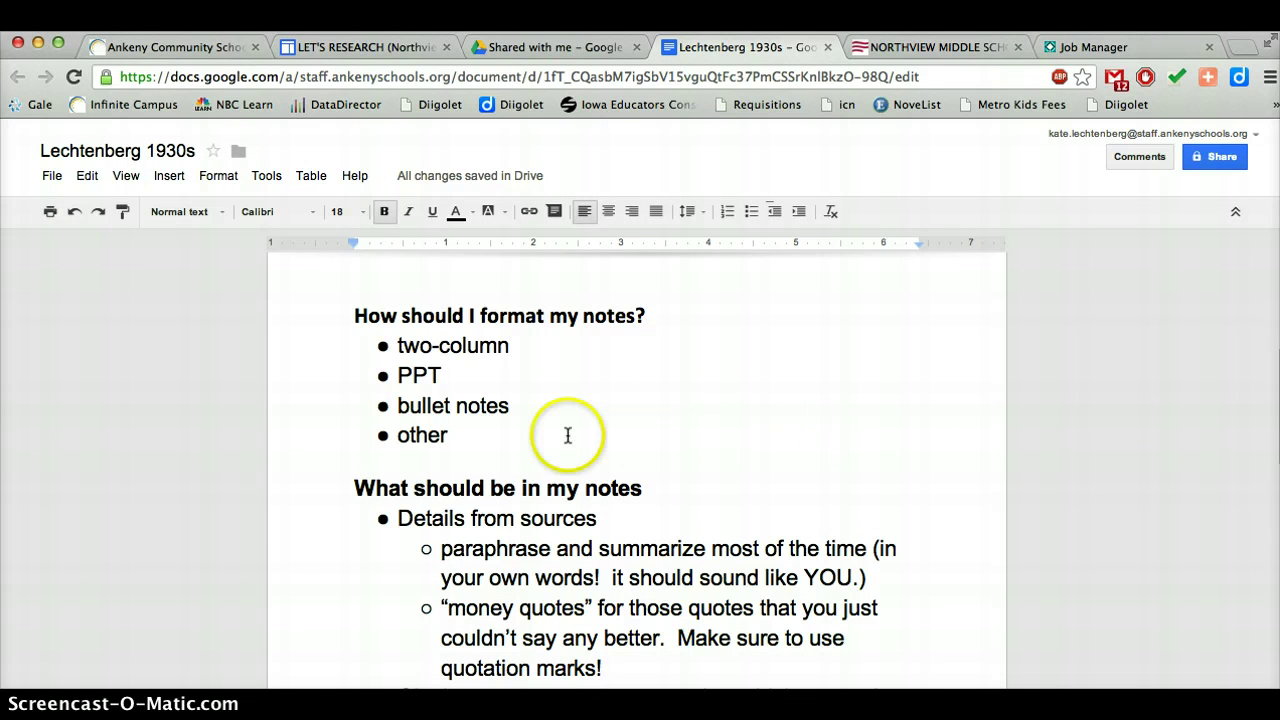
Step: Add an indented italic line 'Here are my thoughts...' below 'bullet notes'
scroll(516, 411, down, 1)
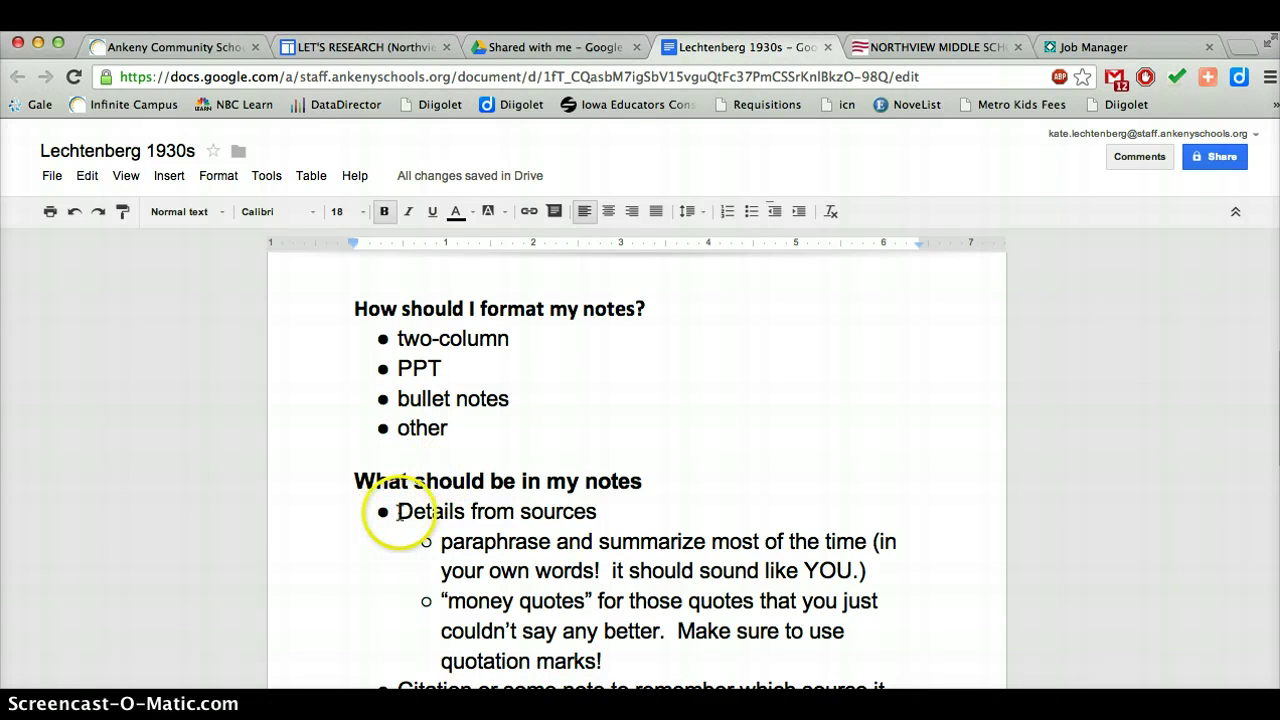
triple_click(398, 512)
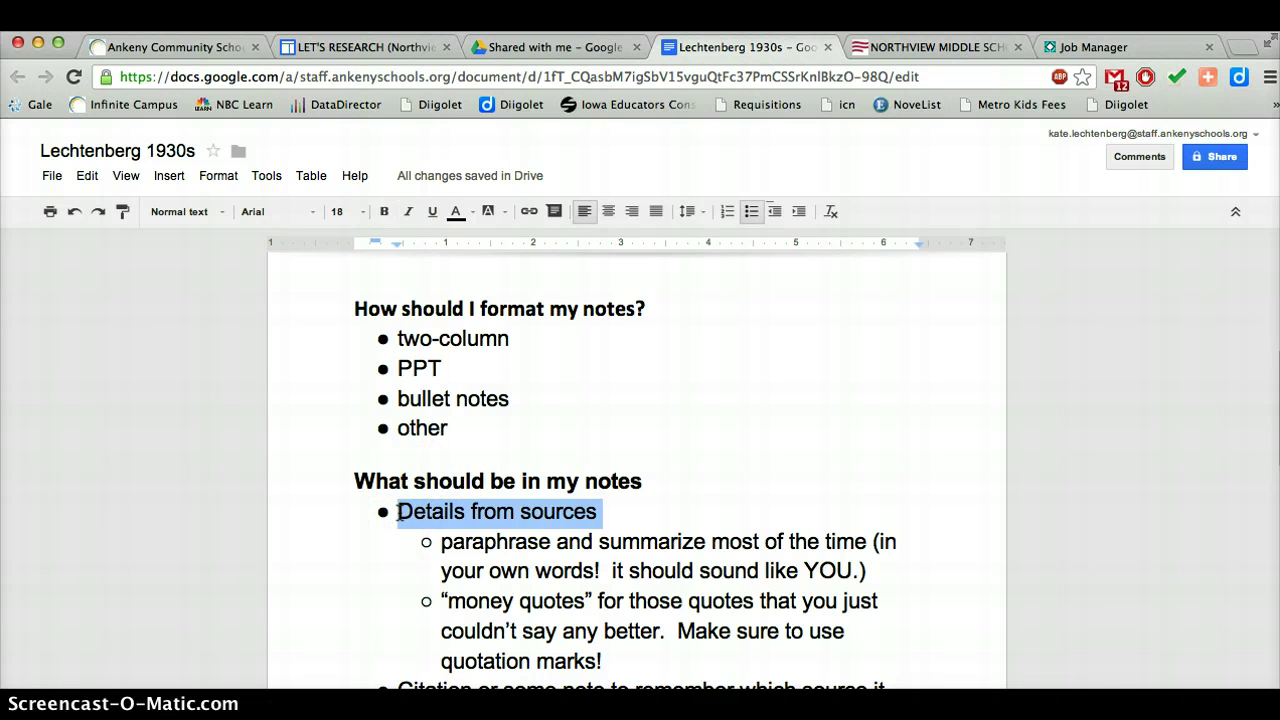
click(516, 400)
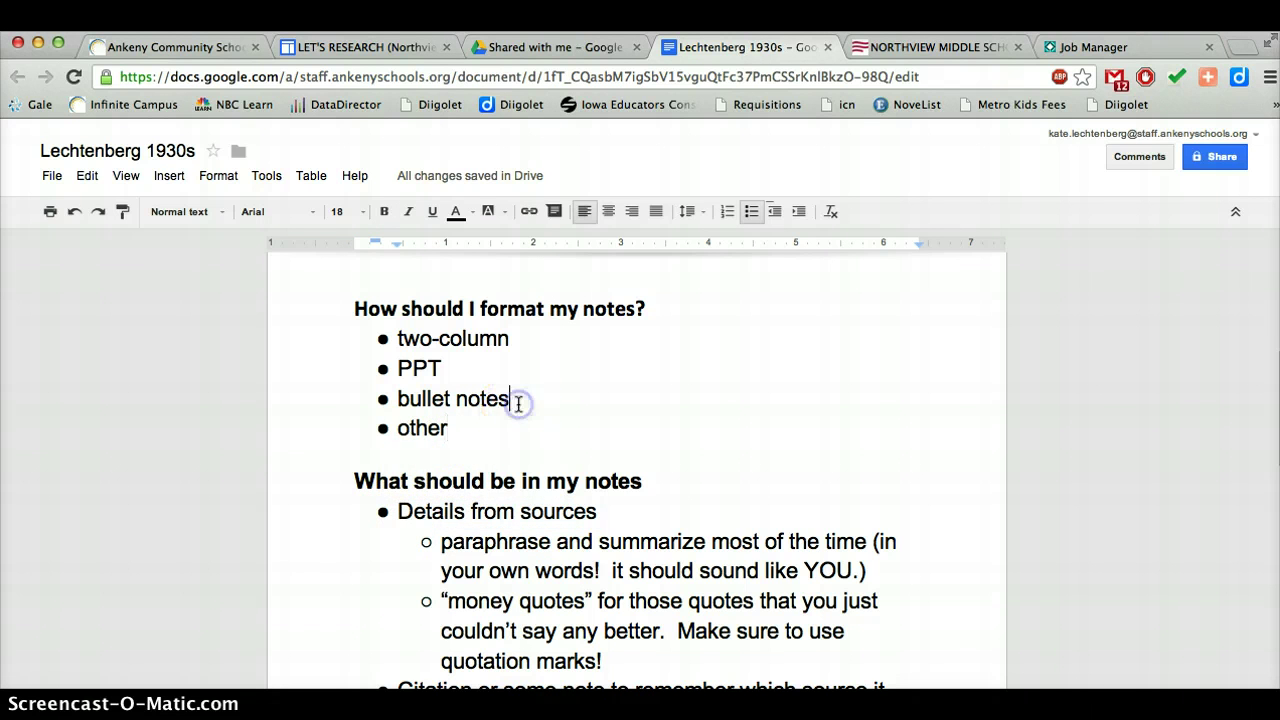
key(Return)
key(Tab)
key(ctrl+i)
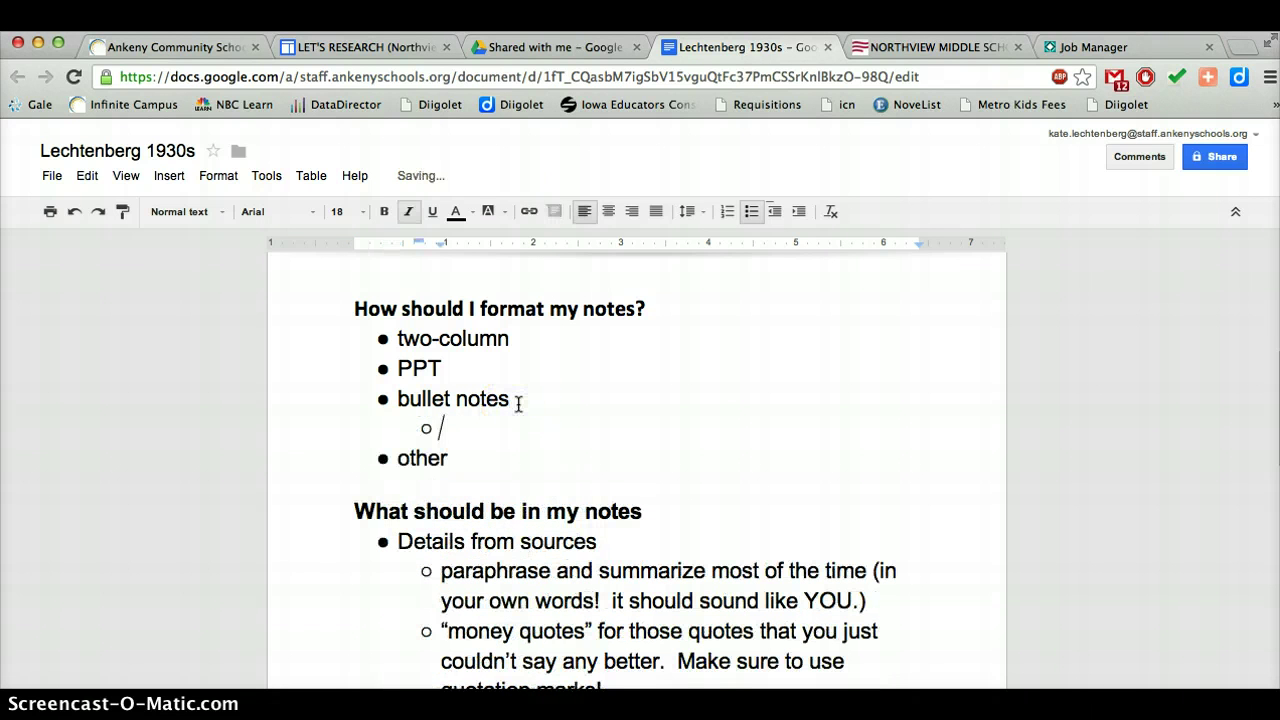
text(Here's)
key(BackSpace)
key(BackSpace)
text(are my thoughts...)
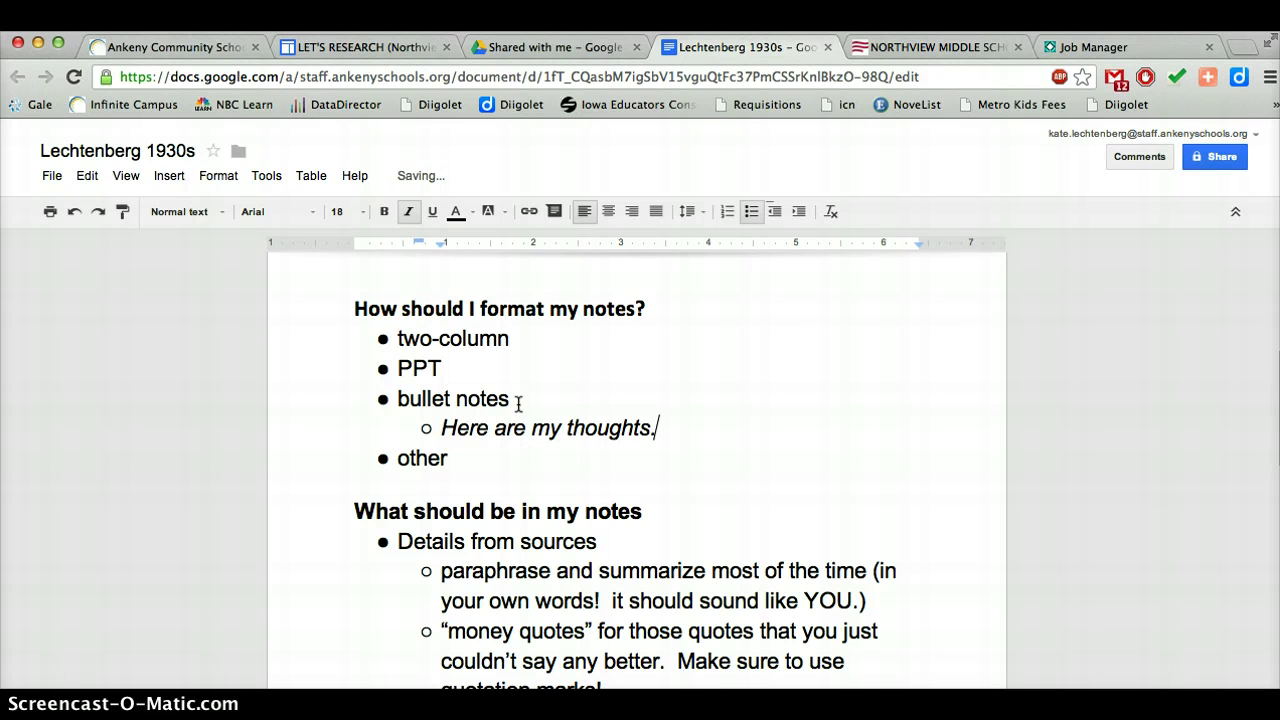
Step: Place the cursor after 'other' and scroll down to the guidance on what belongs in notes
click(496, 460)
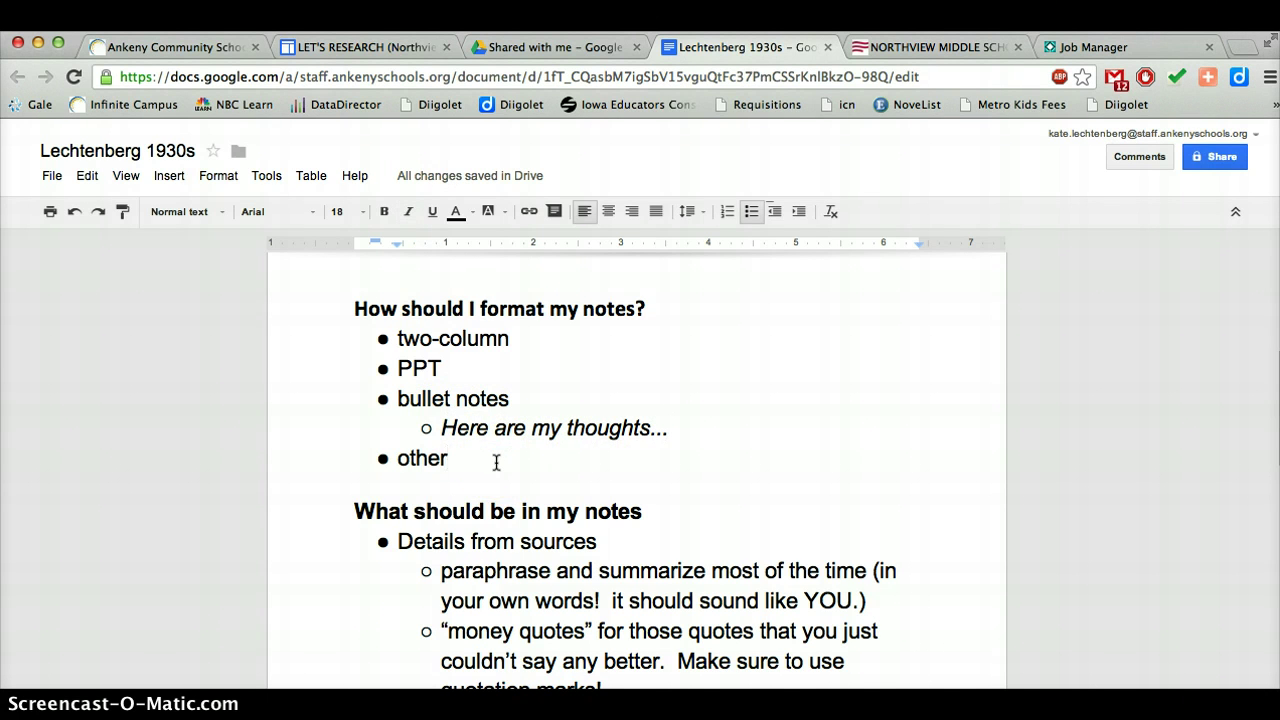
click(510, 452)
scroll(512, 453, down, 1)
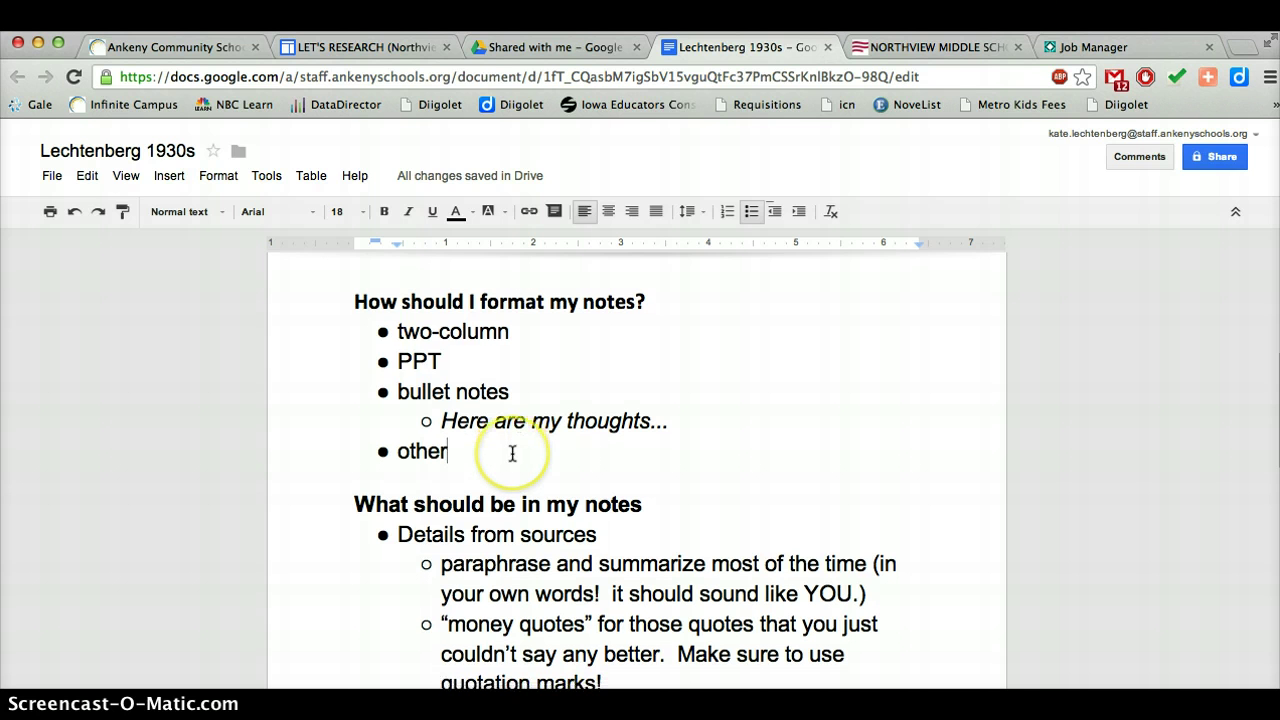
scroll(512, 453, down, 1)
scroll(512, 453, down, 5)
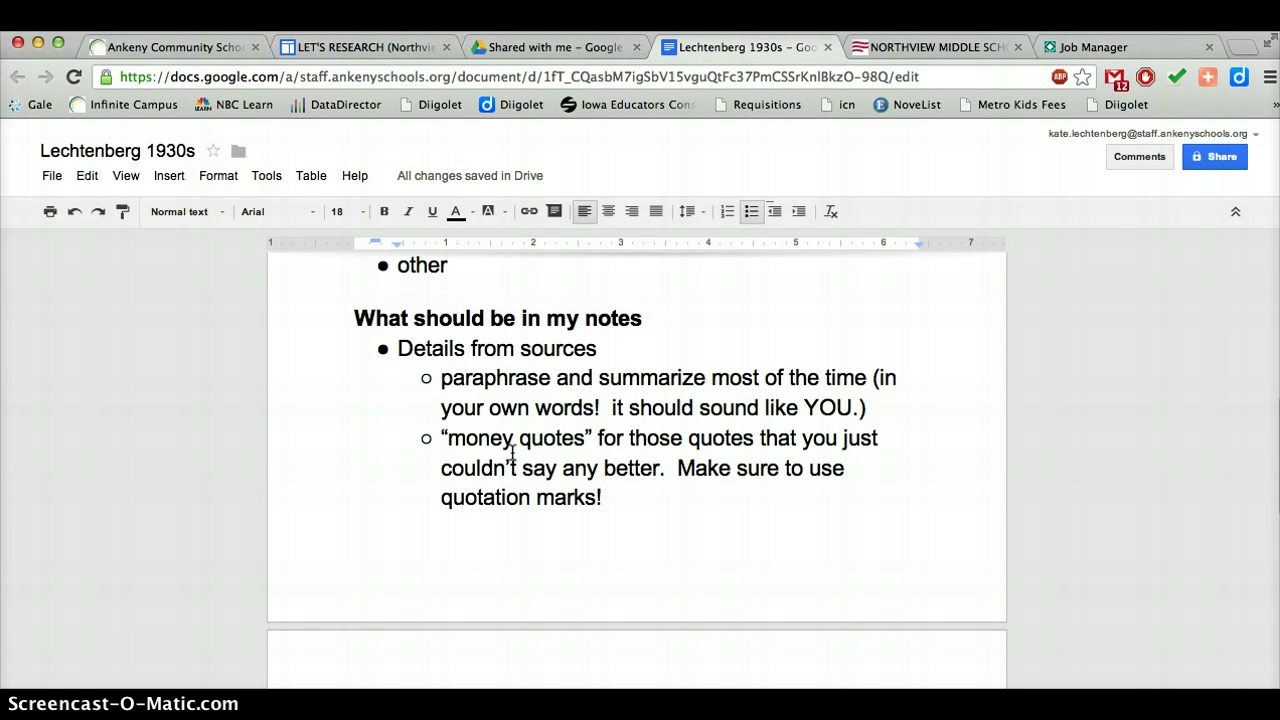
scroll(512, 453, down, 1)
click(480, 426)
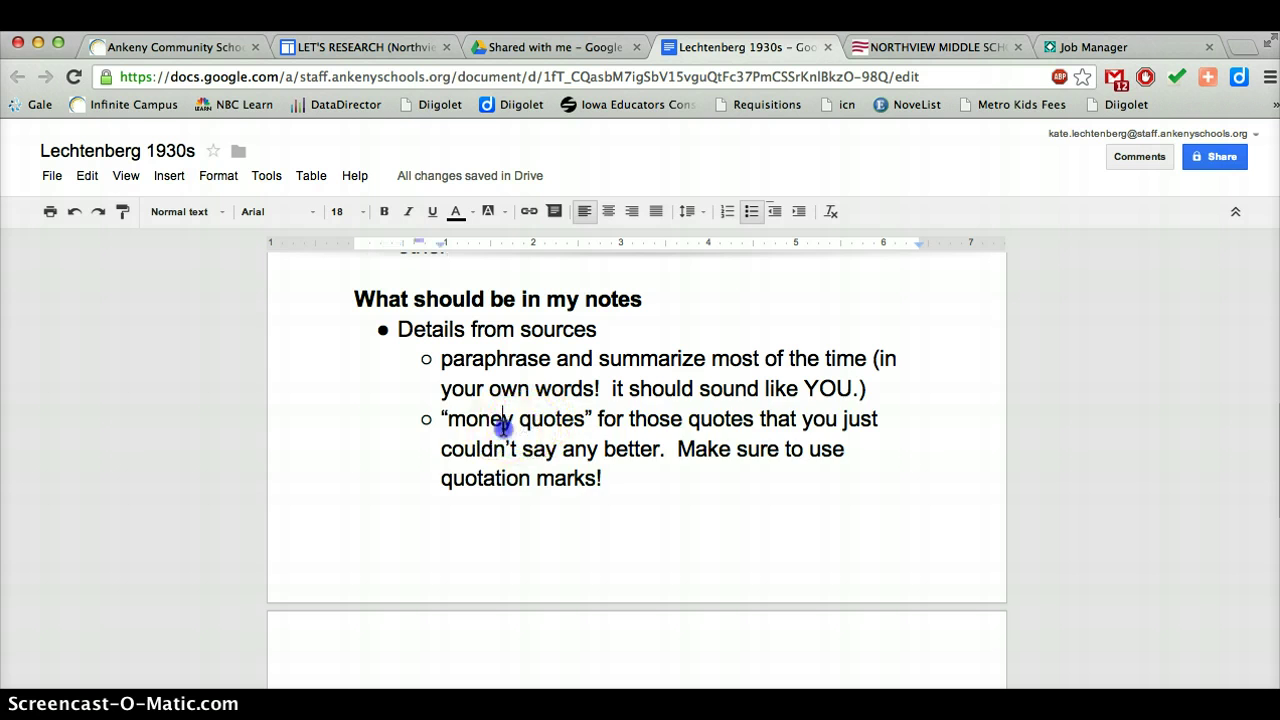
triple_click(503, 425)
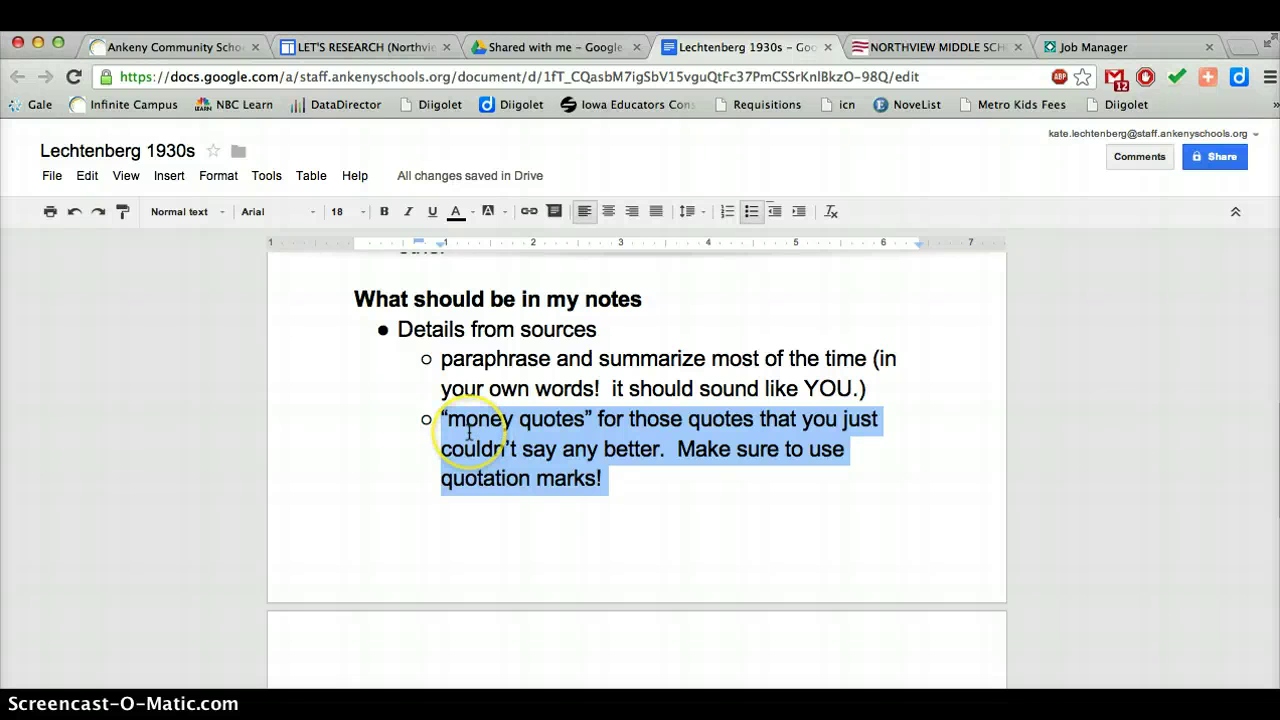
drag(469, 432, 497, 472)
scroll(497, 472, down, 1)
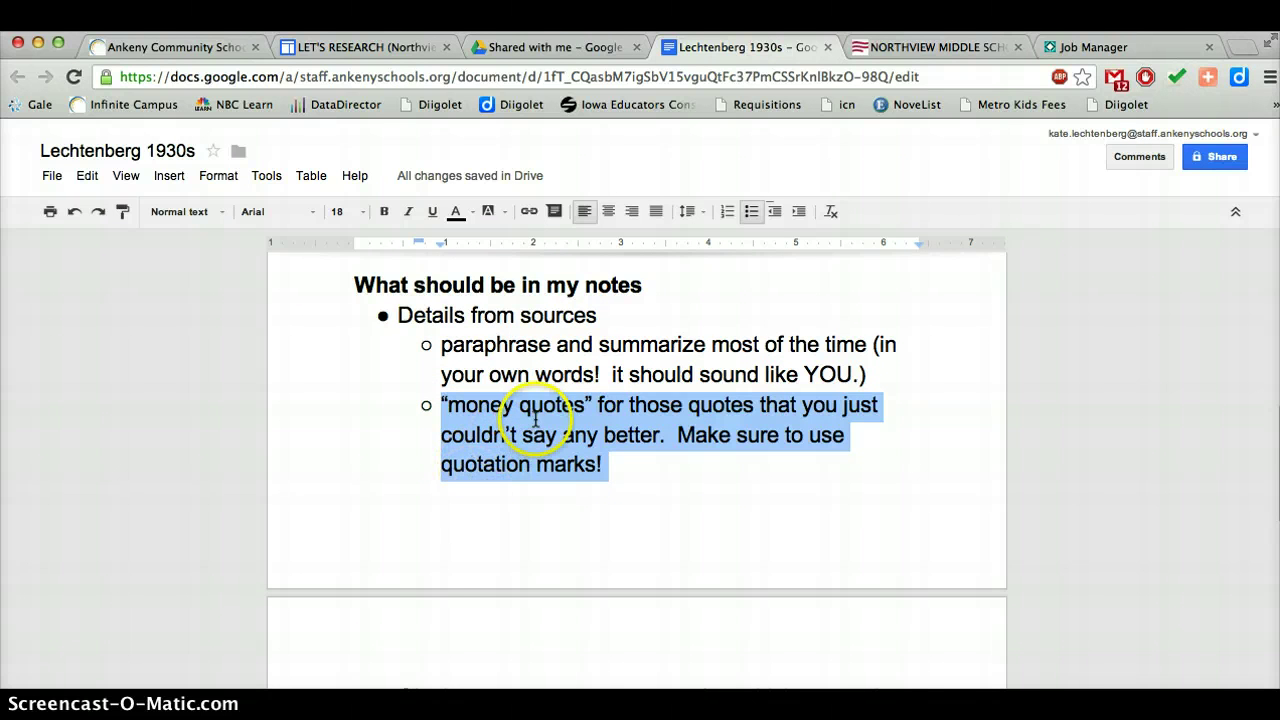
scroll(536, 420, down, 3)
scroll(536, 420, up, 4)
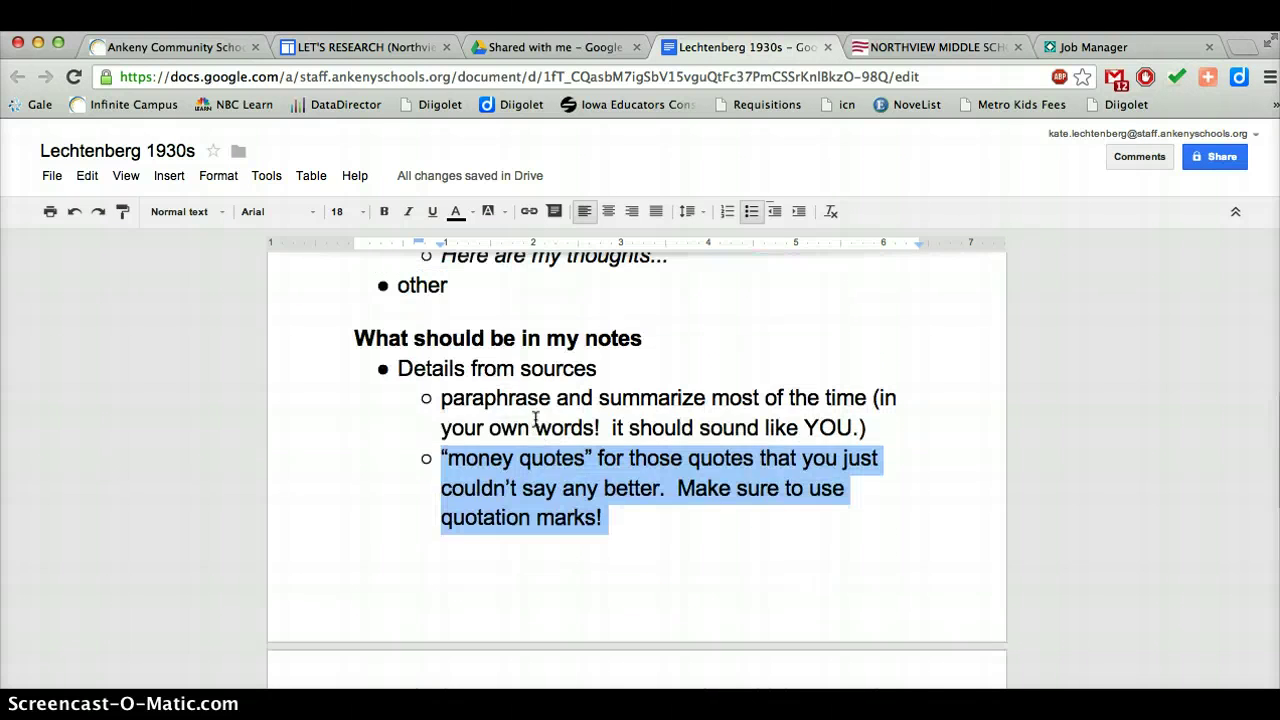
double_click(510, 400)
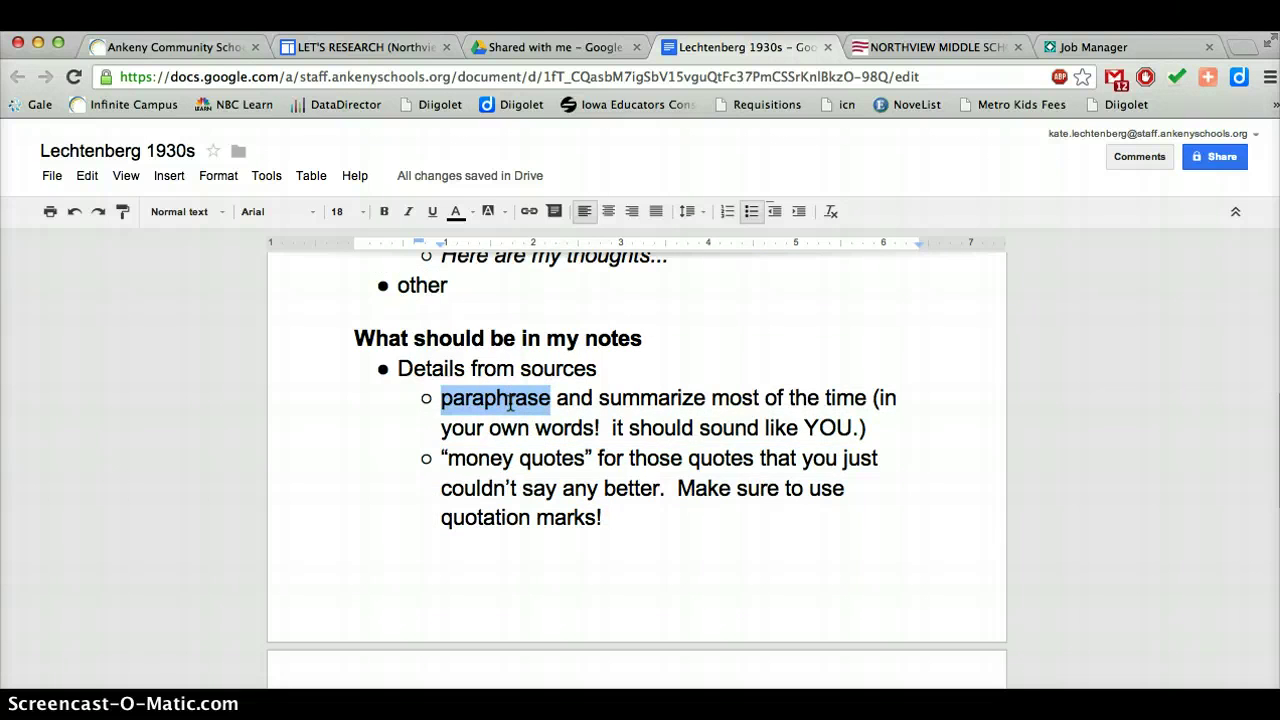
scroll(508, 403, down, 4)
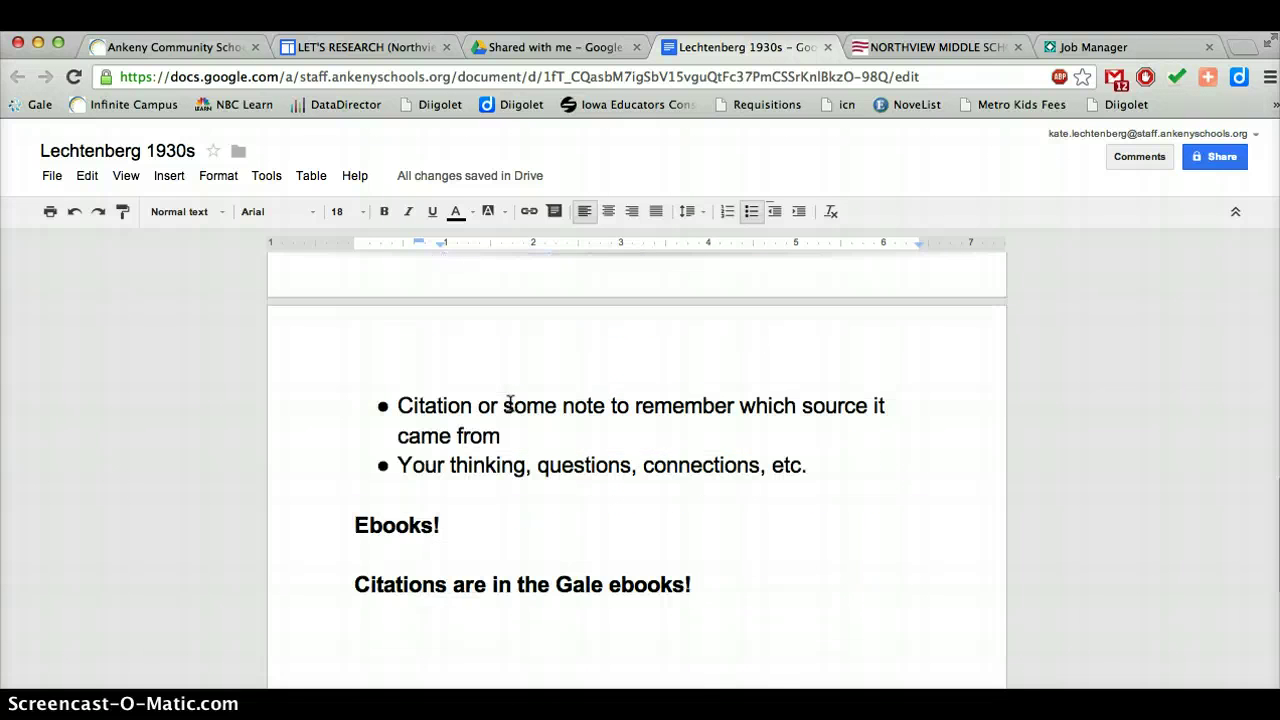
Step: Select the 'Details from sources', 'Citation' and 'Your thinking, questions, connections' bullets in turn
scroll(492, 403, up, 3)
scroll(493, 404, up, 1)
triple_click(408, 342)
scroll(408, 344, down, 4)
click(413, 358)
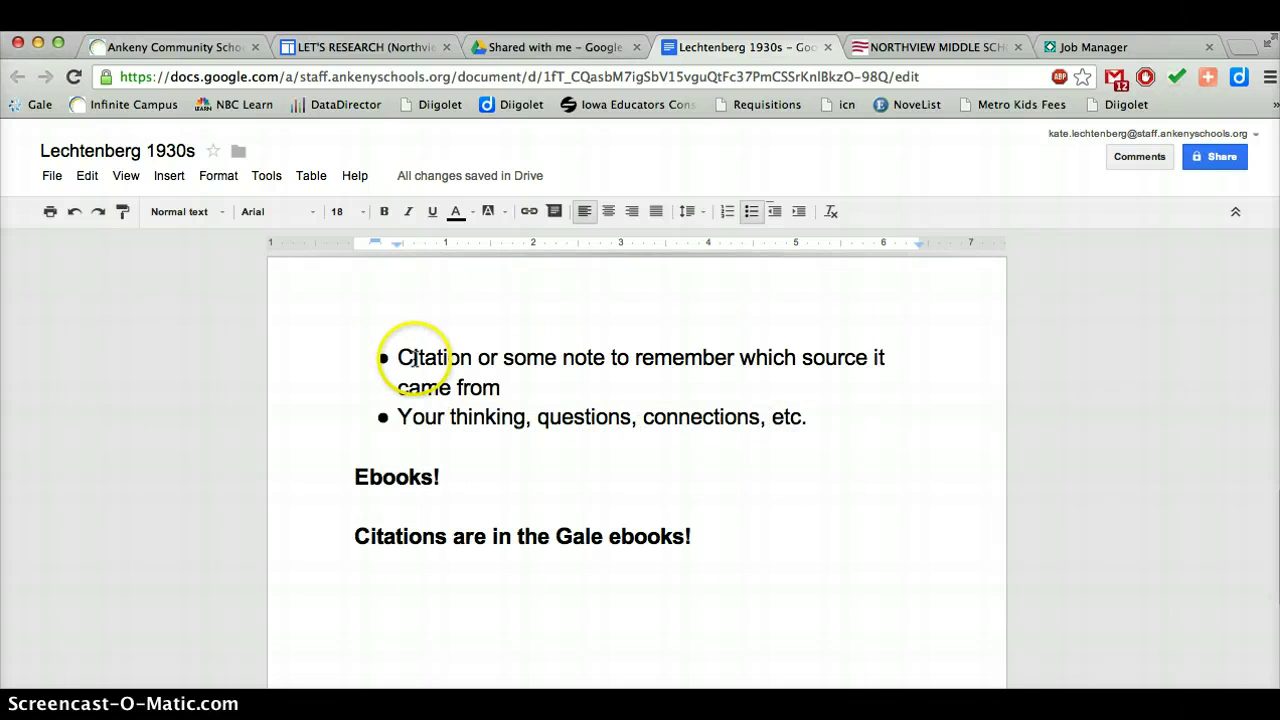
triple_click(413, 358)
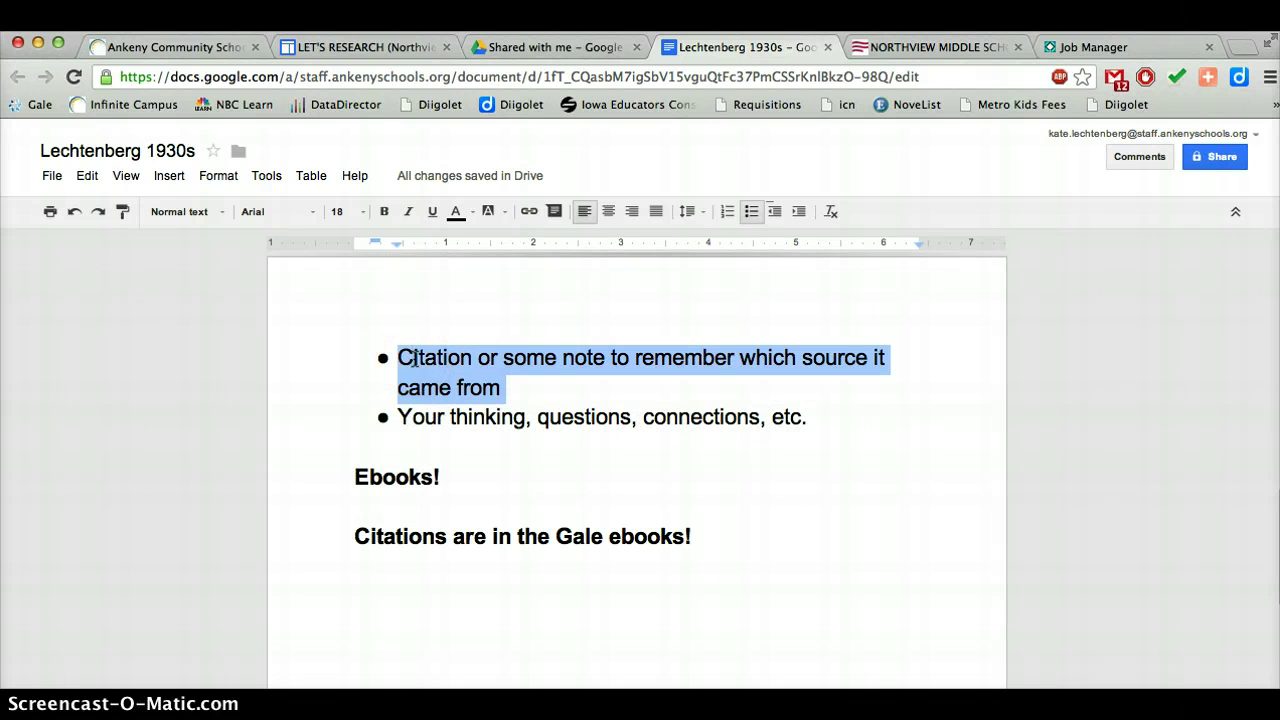
drag(414, 358, 414, 343)
drag(414, 343, 509, 387)
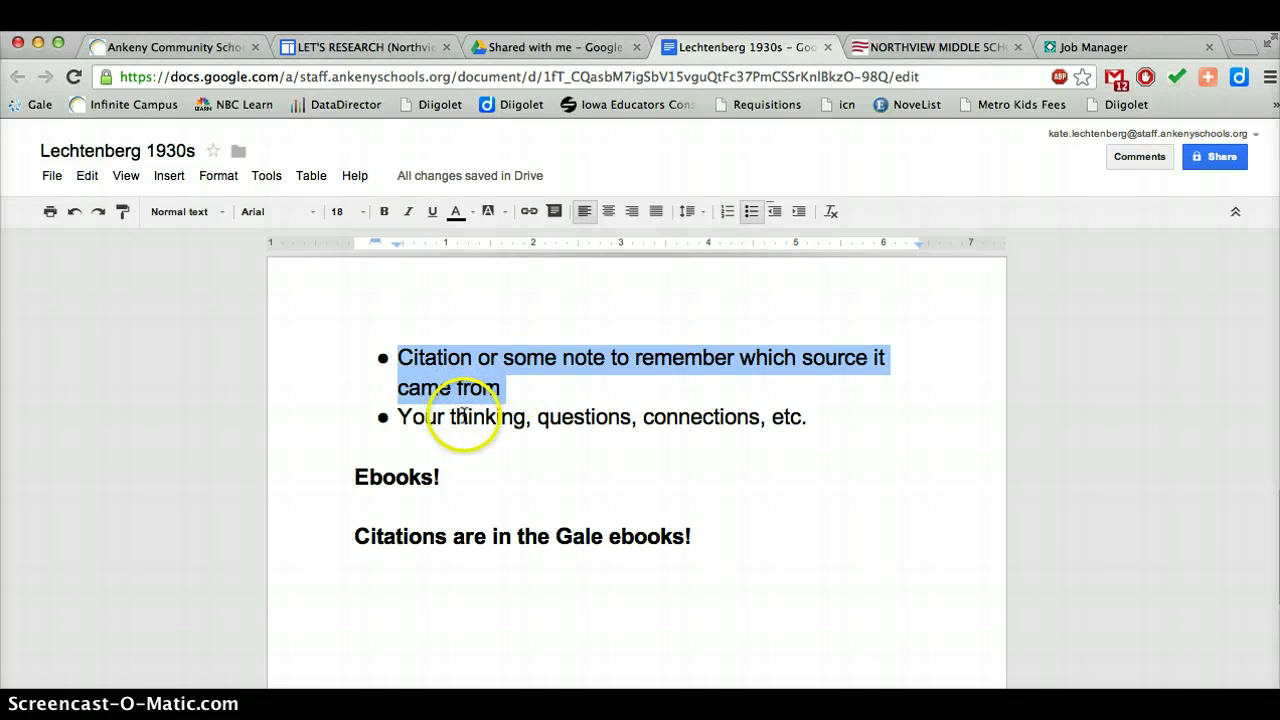
triple_click(463, 417)
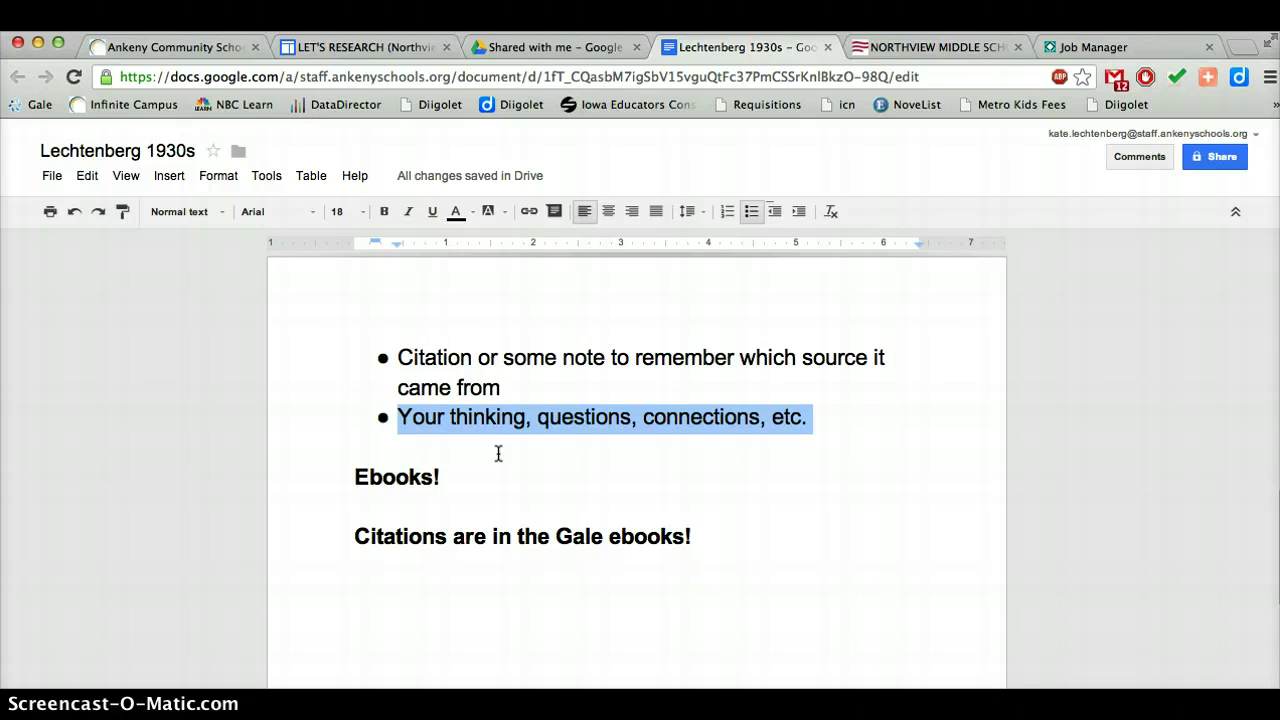
Step: Place the cursor after the 'Ebooks!' heading and switch to the library's LET'S RESEARCH page
scroll(503, 454, up, 1)
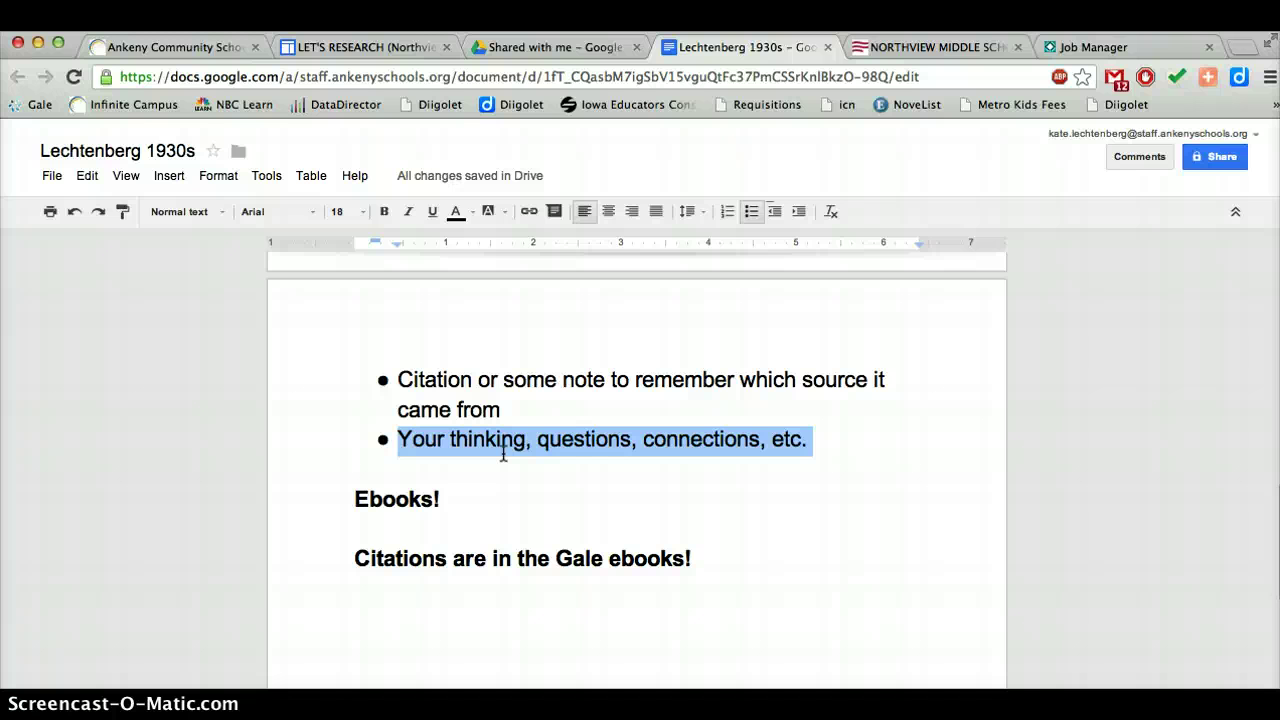
scroll(549, 483, up, 3)
scroll(551, 485, up, 5)
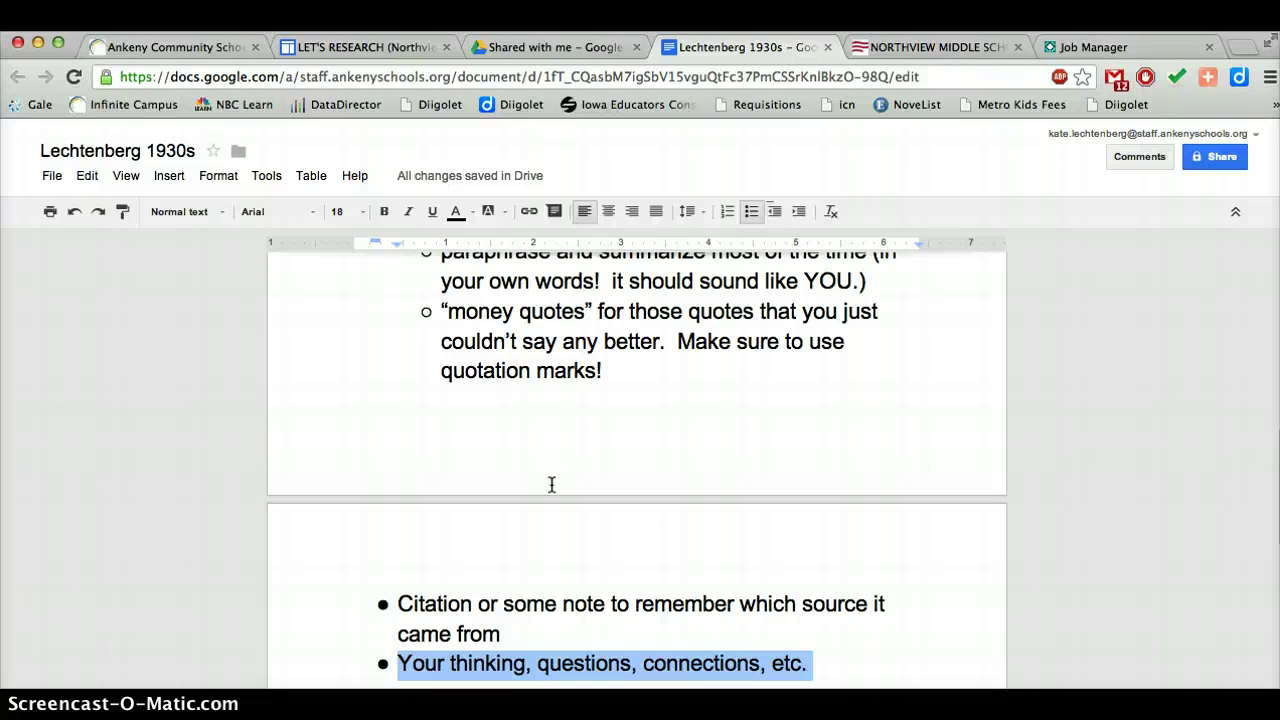
scroll(551, 485, down, 5)
click(455, 586)
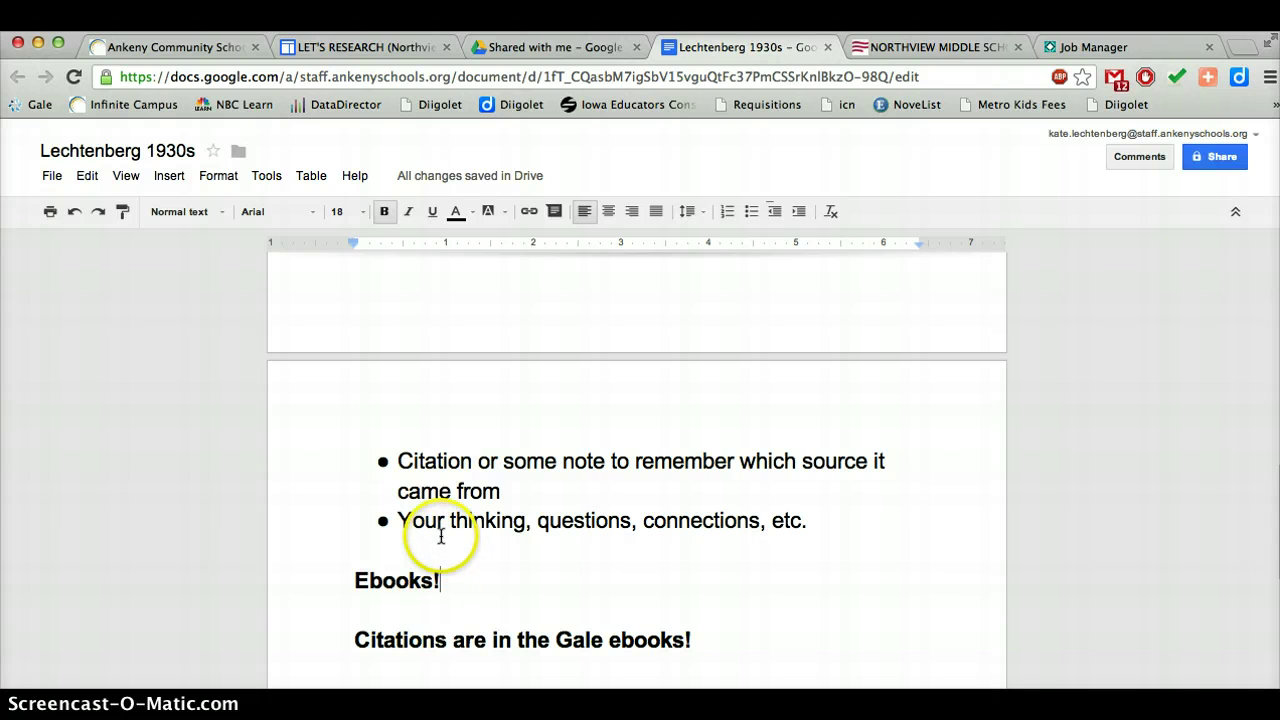
click(324, 58)
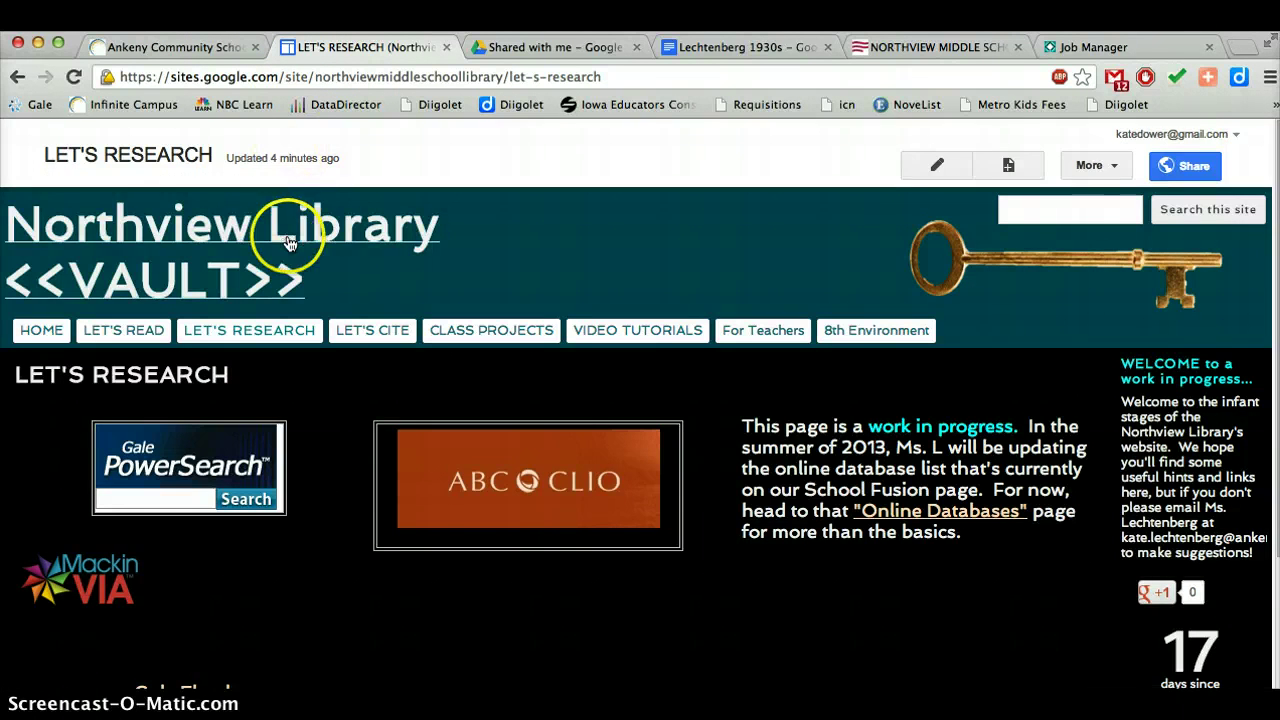
Step: Scroll down the LET'S RESEARCH page and open the Mackin VIA login in a new tab
scroll(286, 236, down, 4)
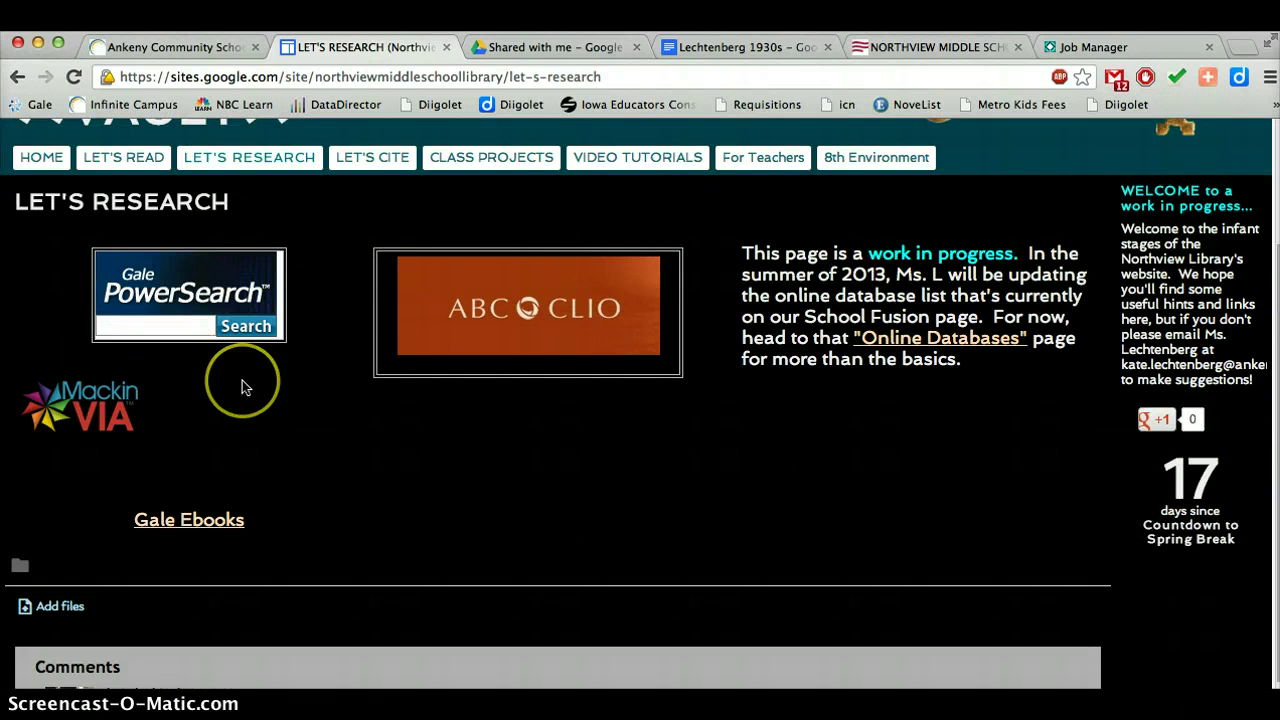
scroll(243, 387, down, 1)
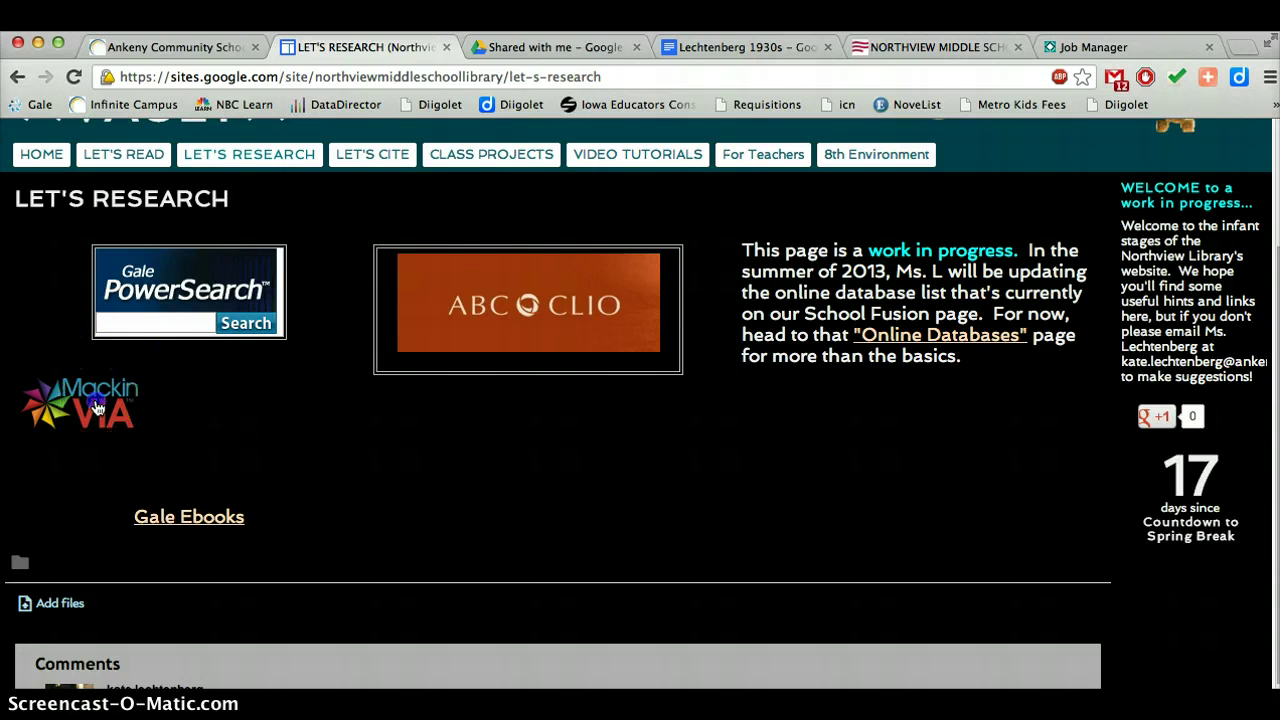
click(97, 407)
Step: Choose NORTHVIEW MIDDLE SCHOOL, ANKENY, IA, enter the school's user ID and password, and sign in
click(577, 395)
text(northview)
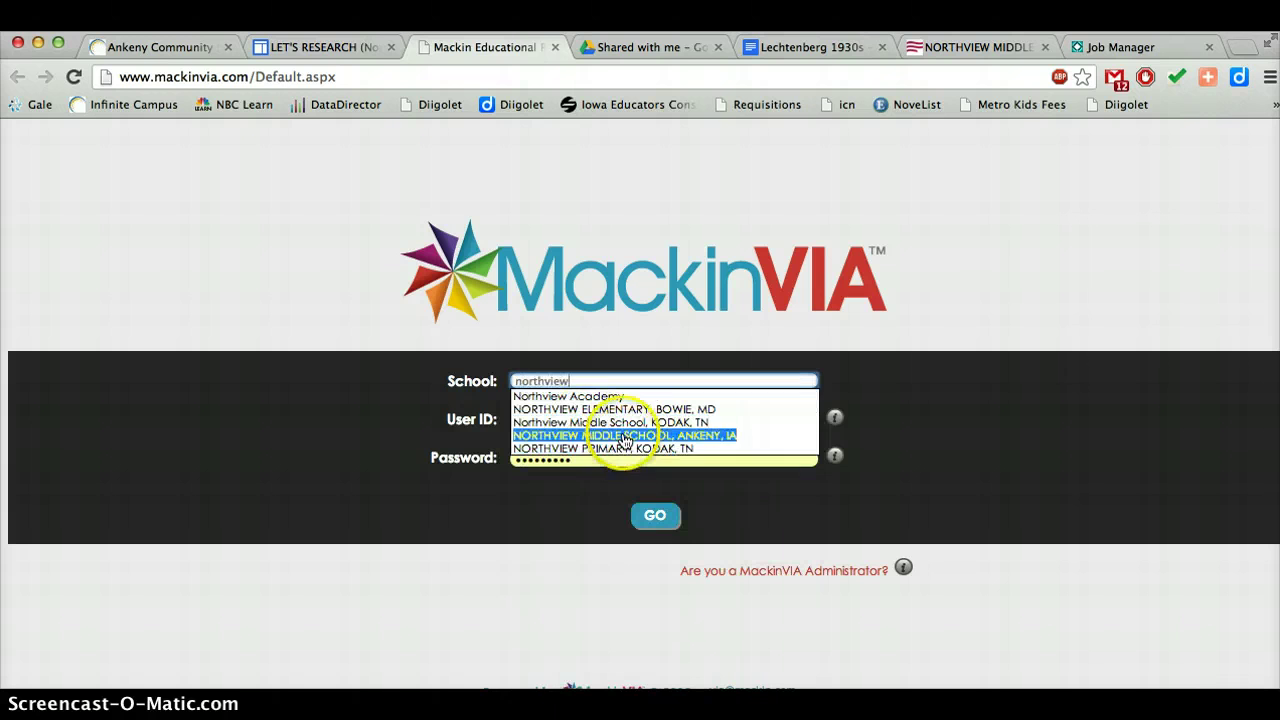
click(622, 435)
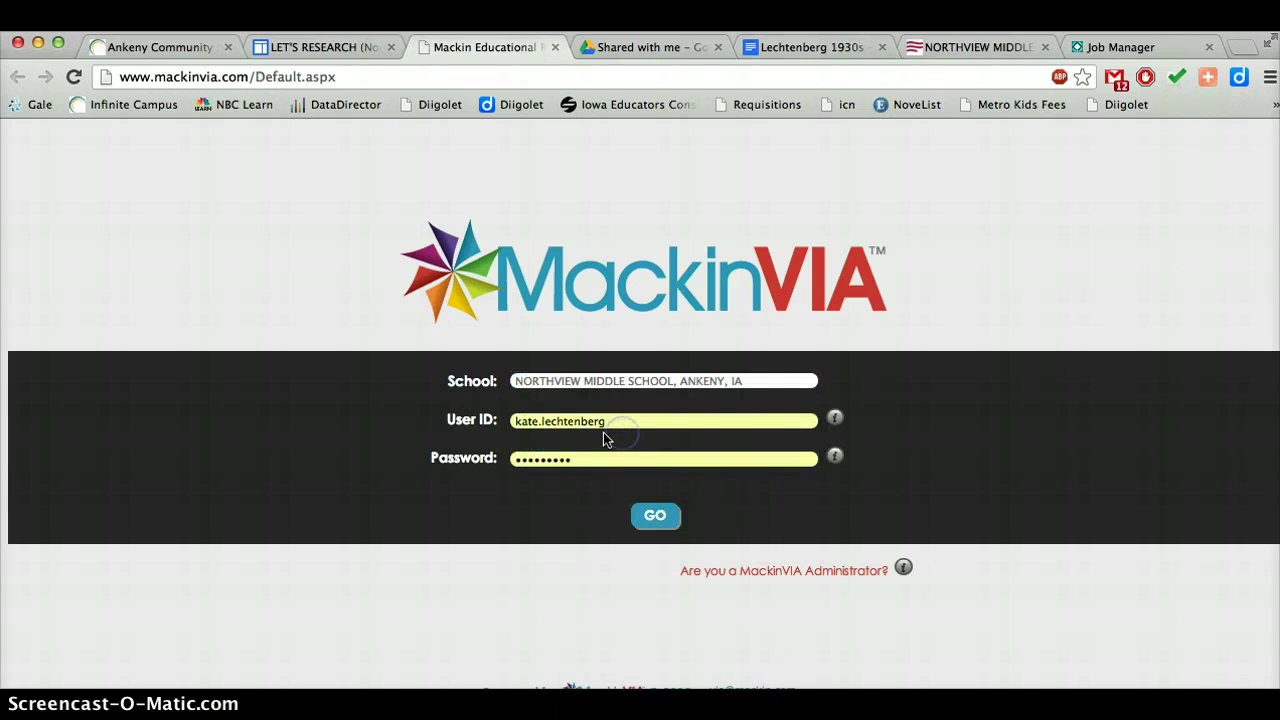
click(572, 430)
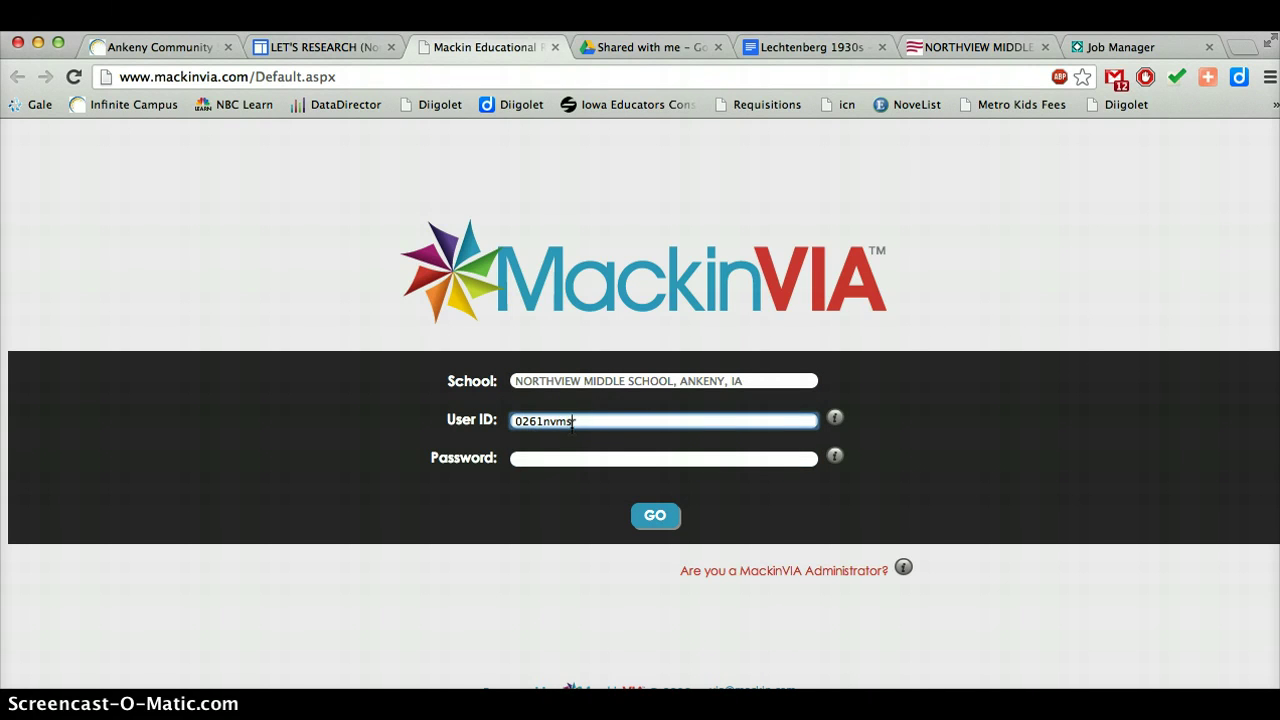
click(576, 460)
text(****)
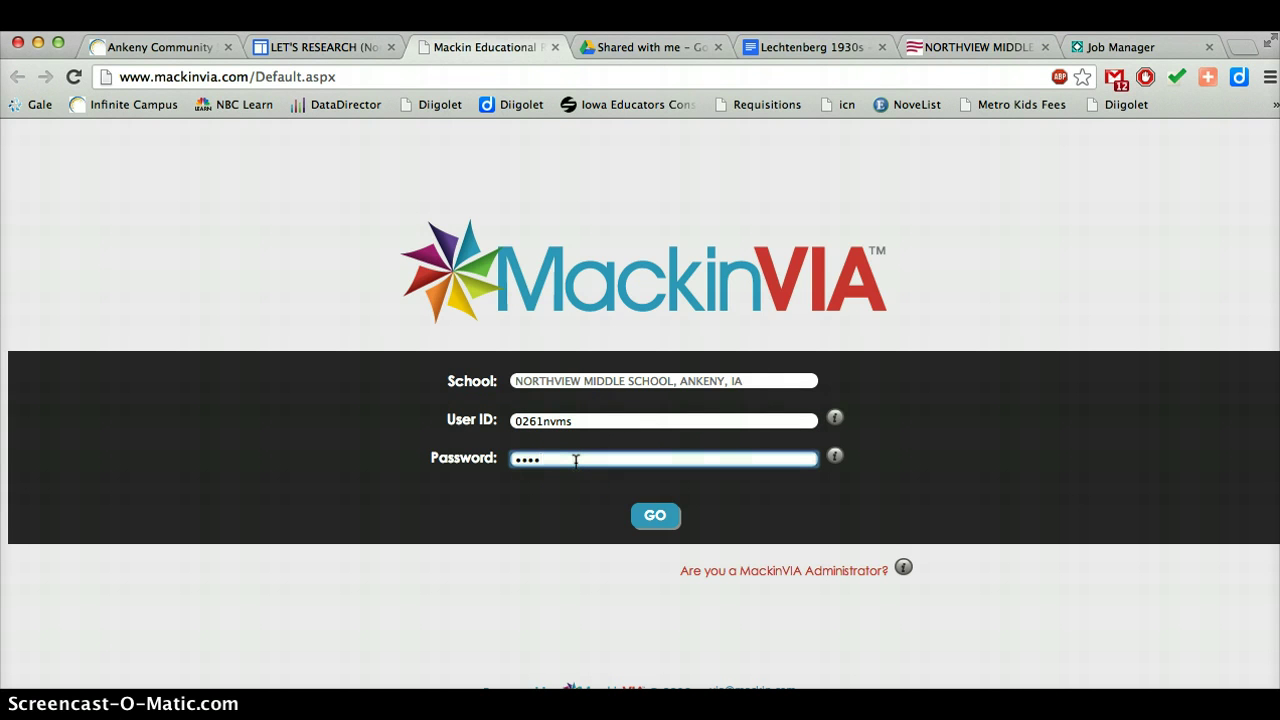
click(568, 462)
key(BackSpace)
key(BackSpace)
click(655, 517)
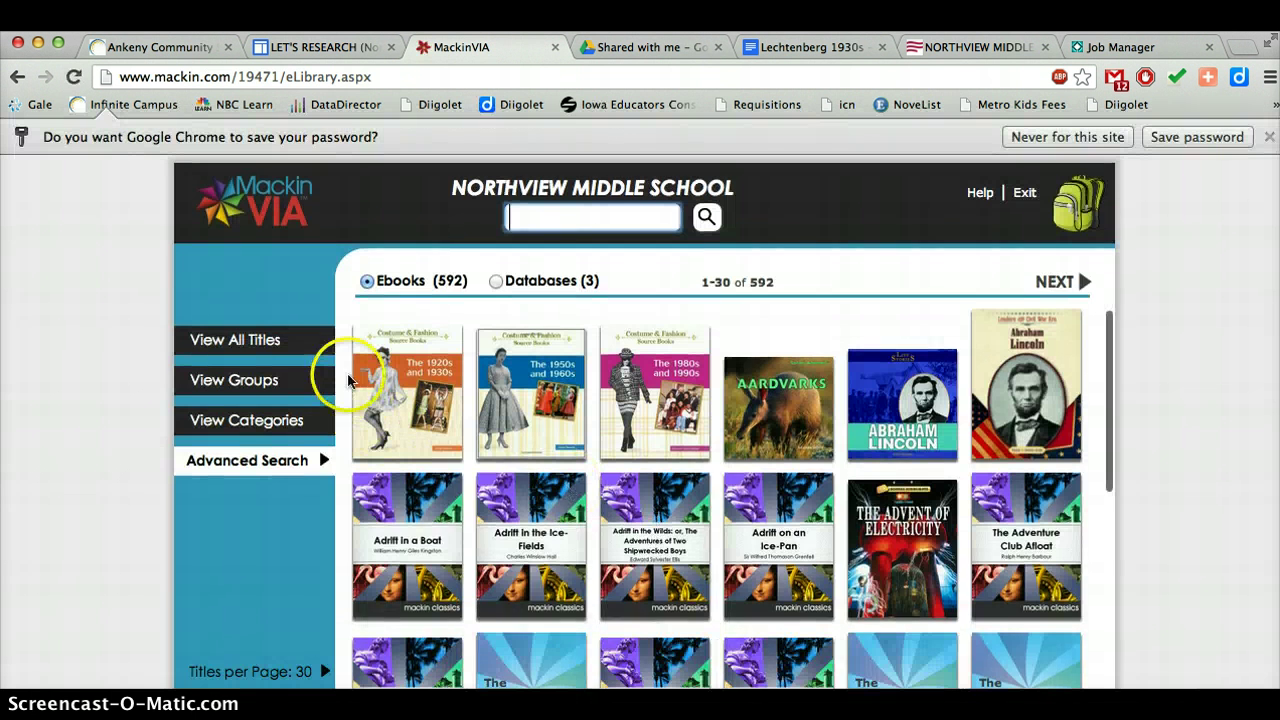
Step: Open the full record for 'The 1920s and 1930s' ebook and start reading it with Read Now
click(393, 388)
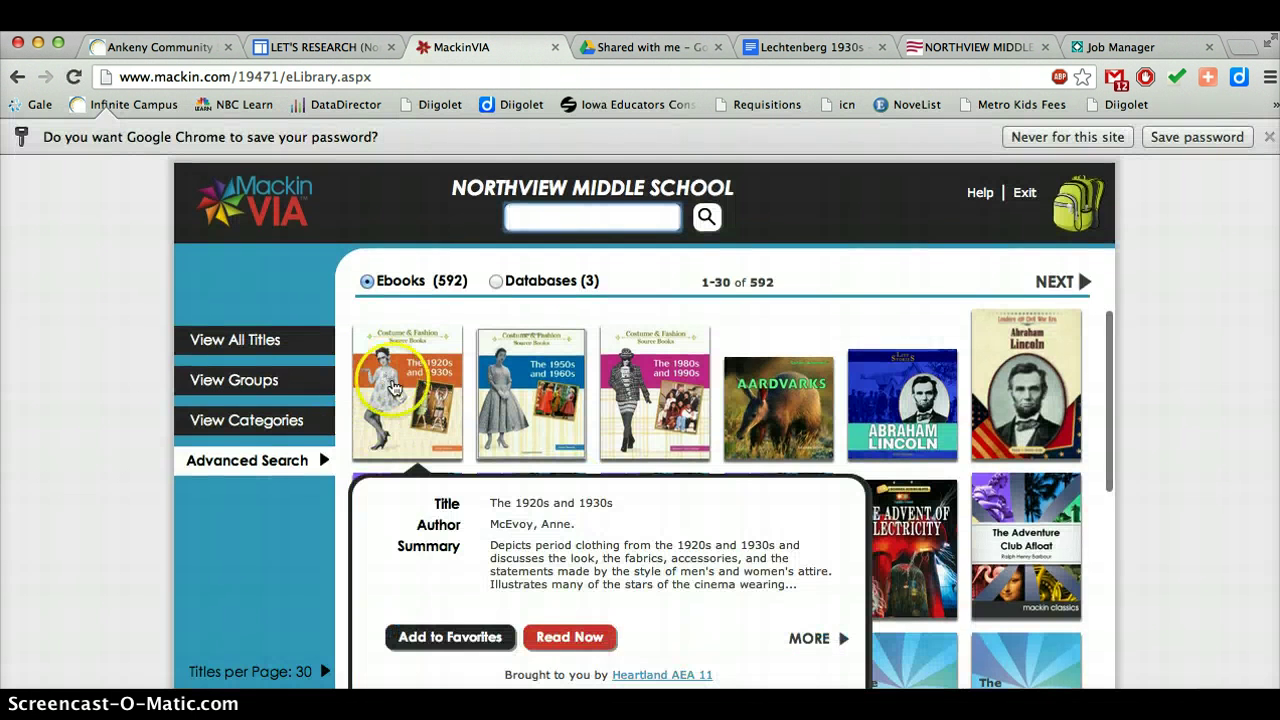
mouse_move(515, 393)
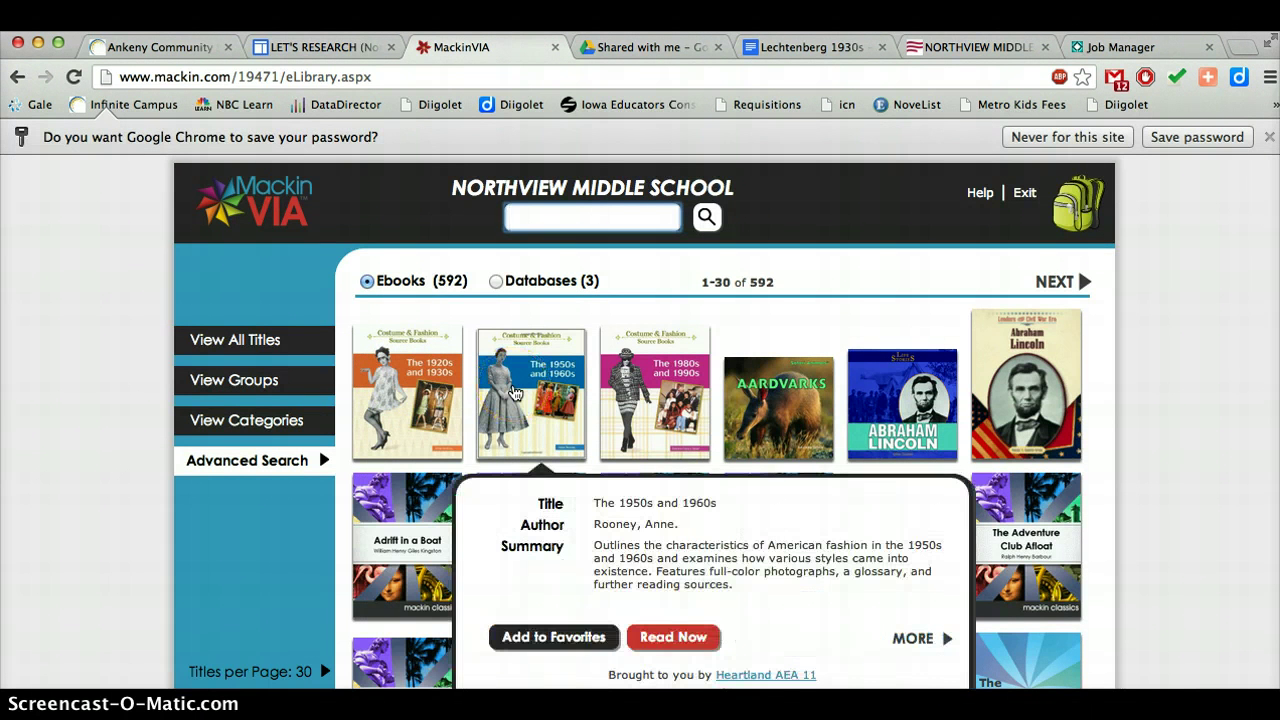
click(628, 388)
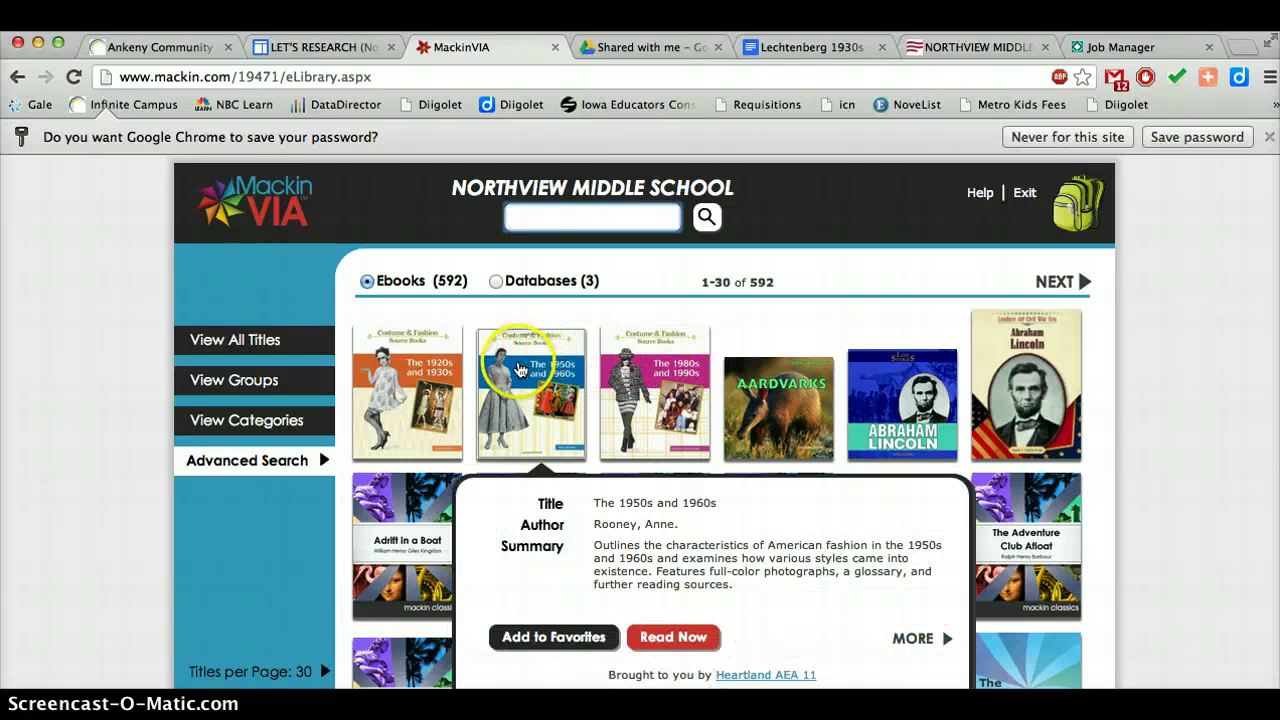
click(413, 387)
click(474, 397)
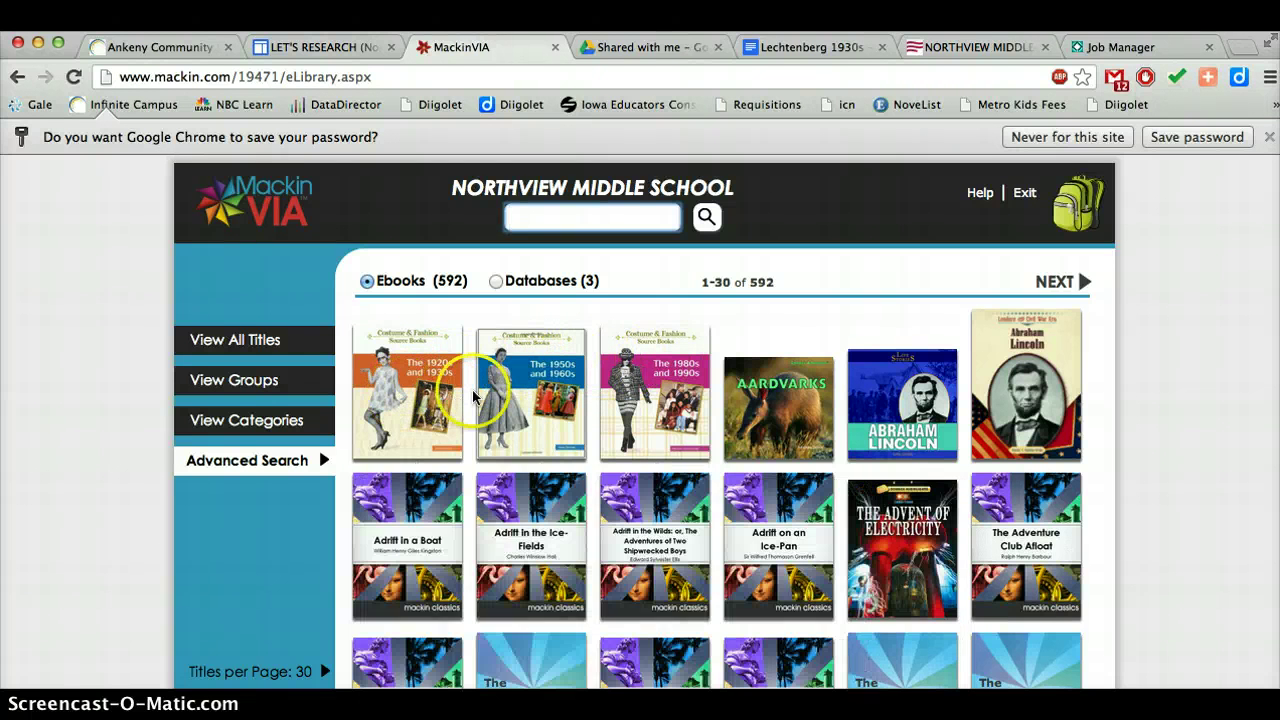
click(468, 389)
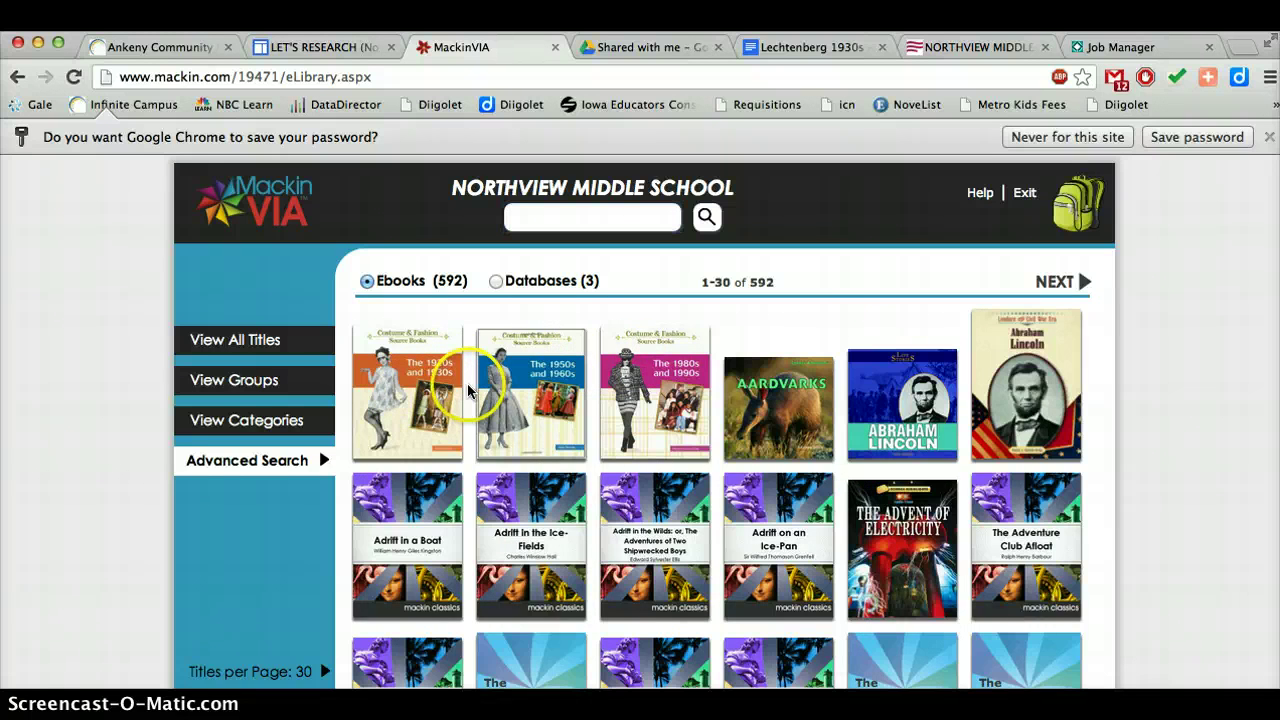
click(421, 388)
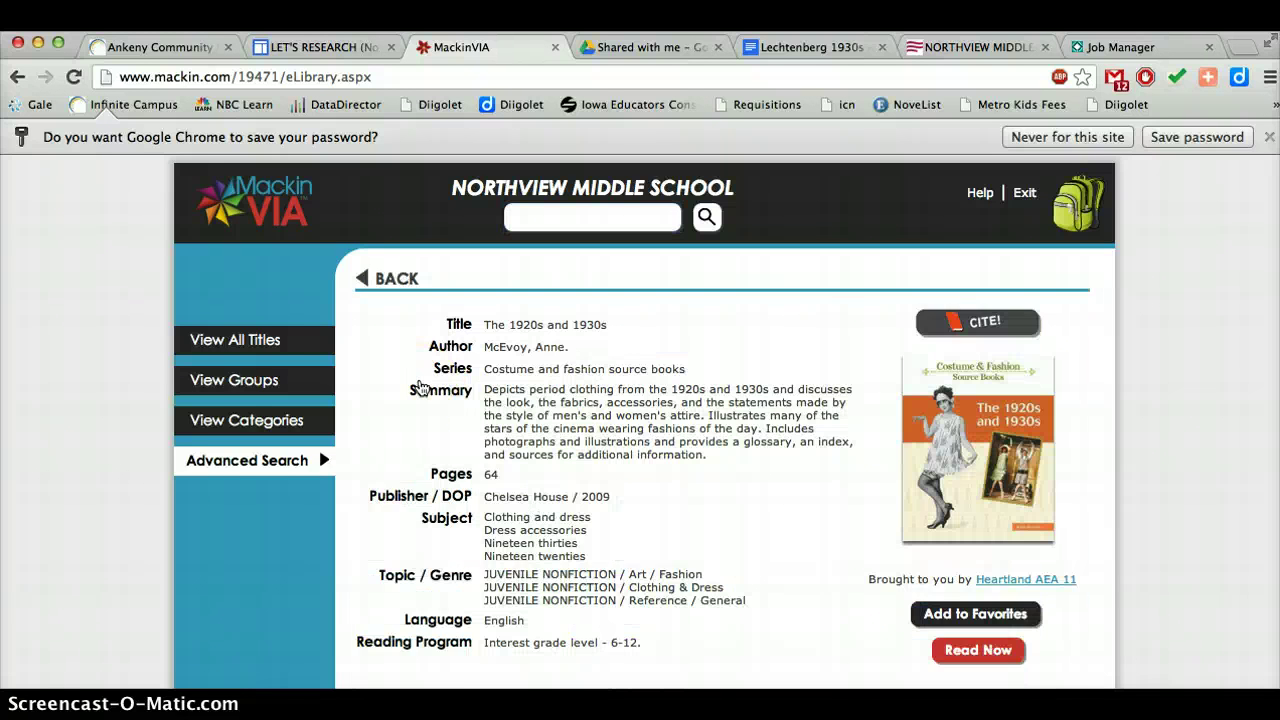
scroll(420, 388, down, 2)
click(960, 595)
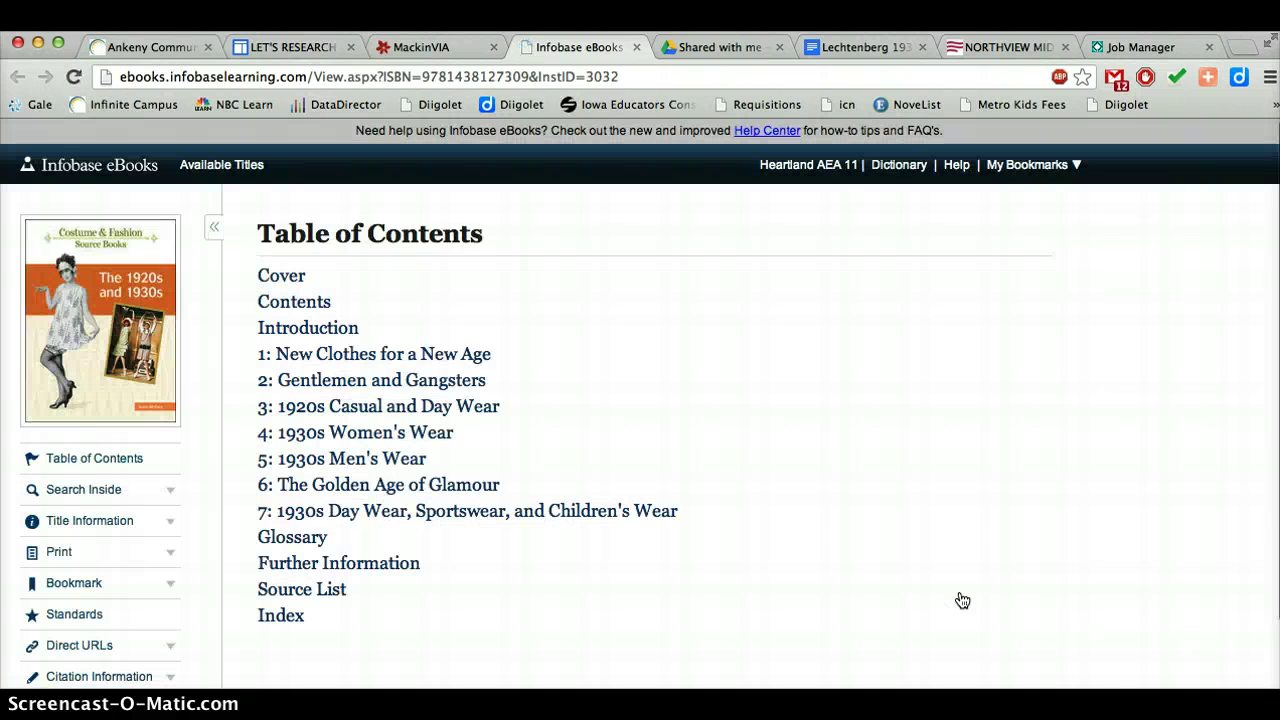
Step: Jump to Chapter 4 '1930s Women's Wear' on page 28 and scroll through 'The Age of Thrift'
click(388, 459)
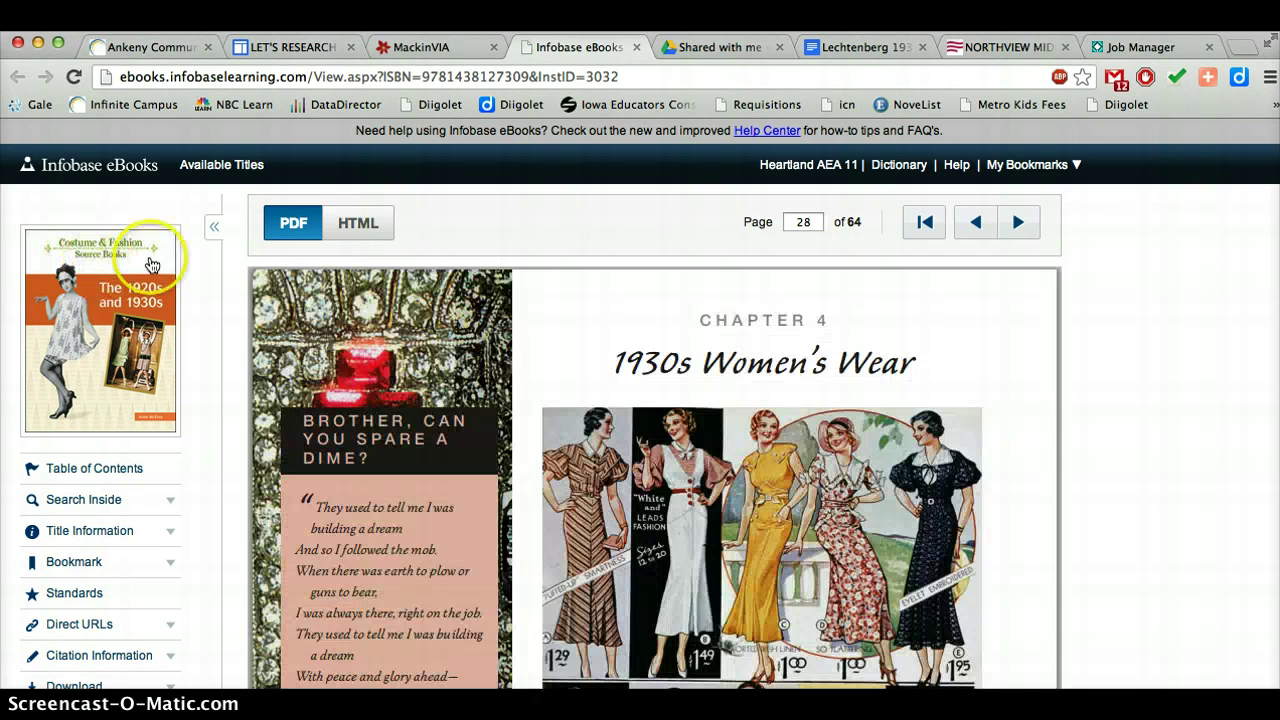
scroll(435, 403, down, 1)
scroll(435, 403, down, 5)
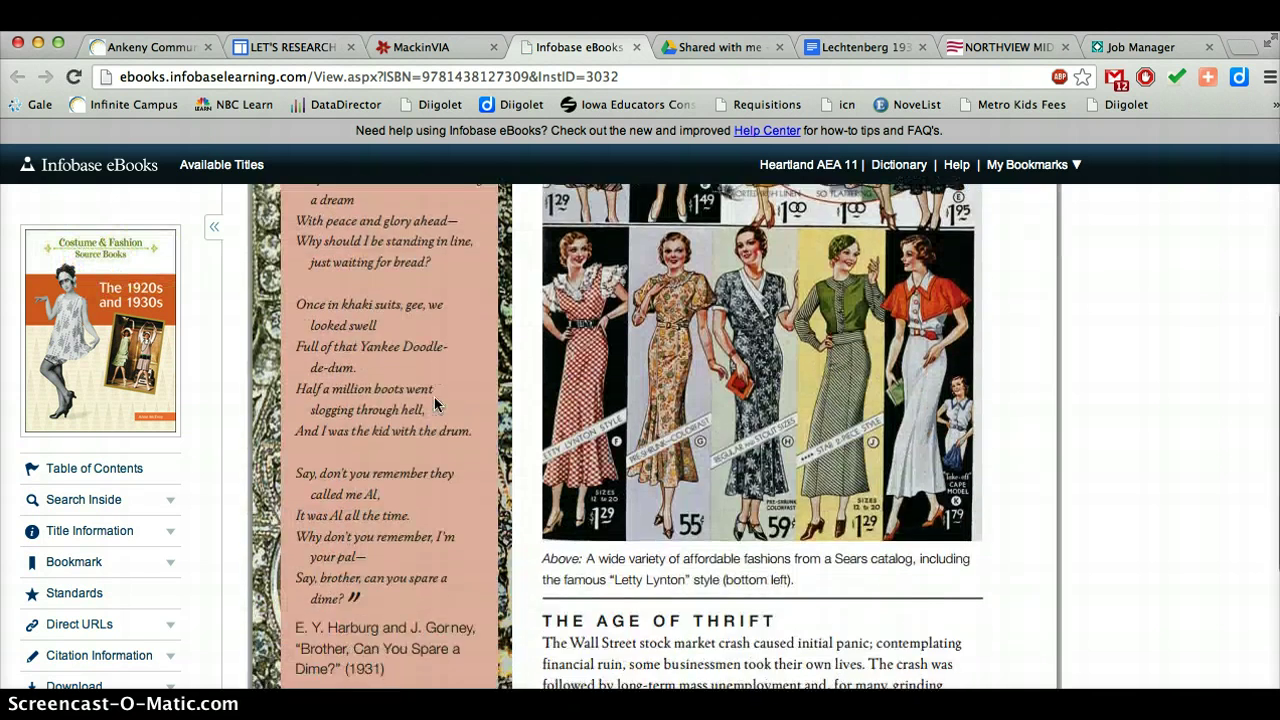
scroll(435, 403, down, 3)
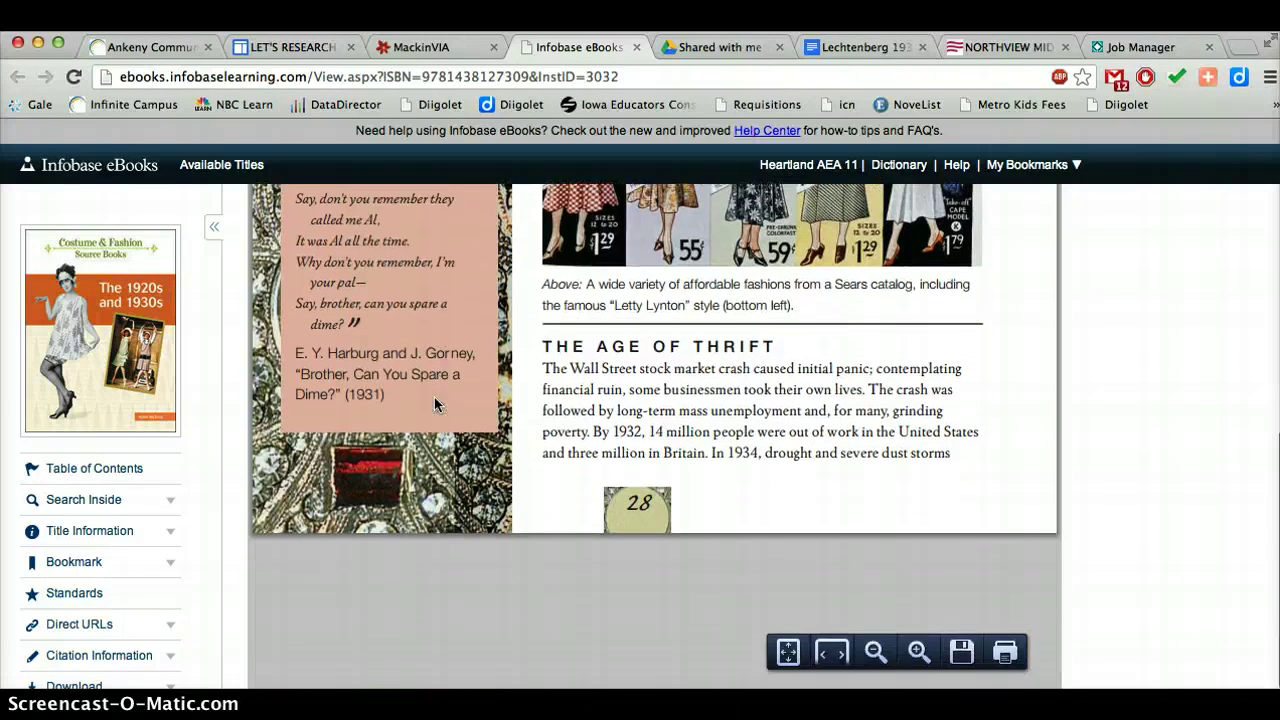
scroll(435, 403, up, 8)
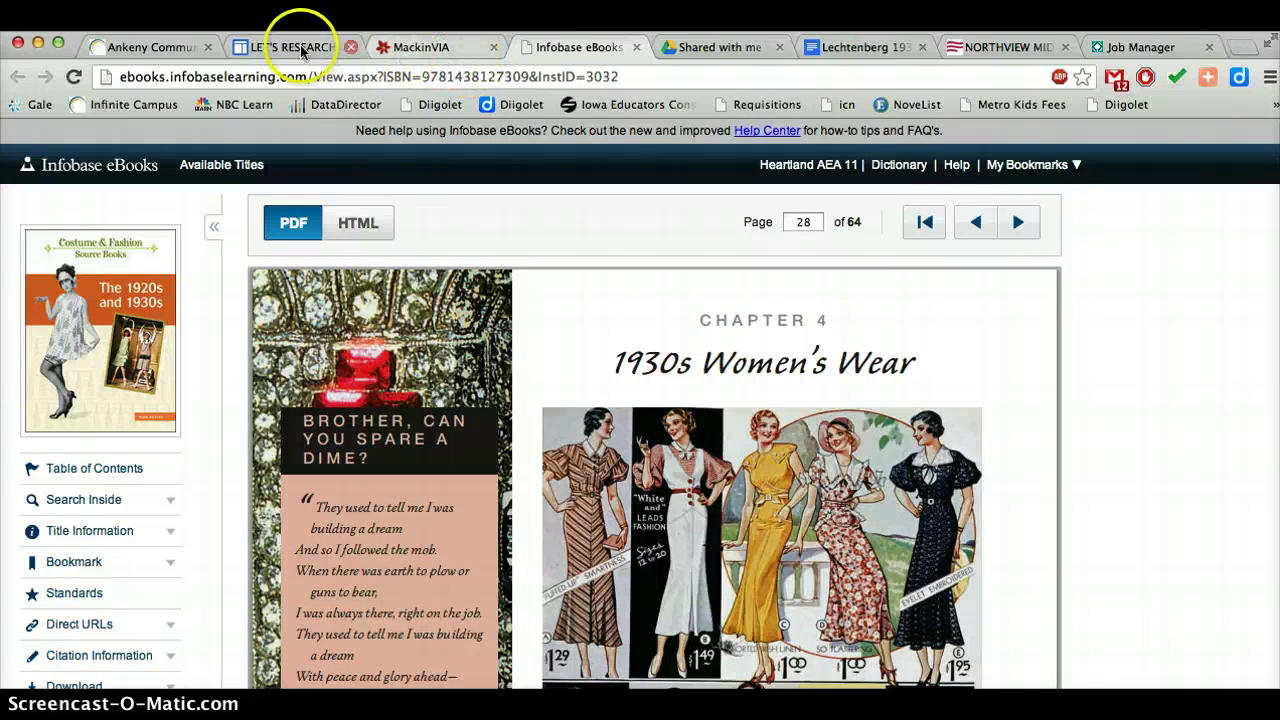
scroll(443, 390, down, 10)
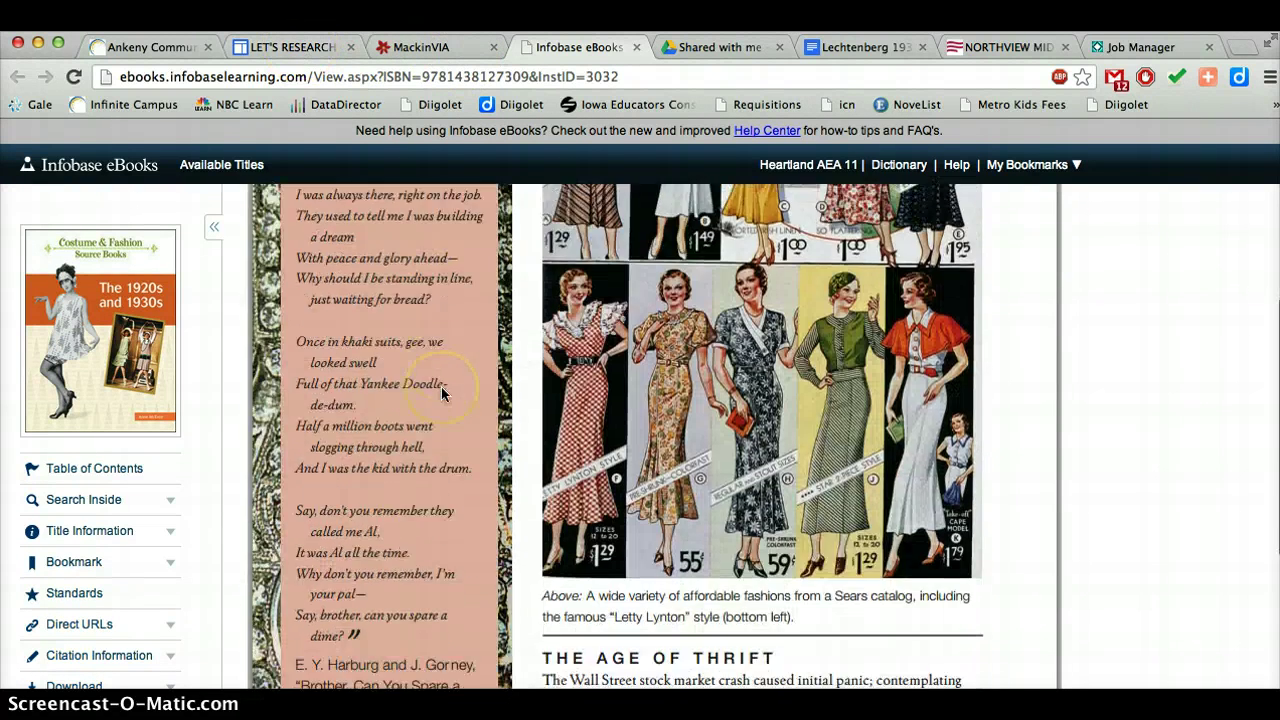
scroll(1159, 320, down, 5)
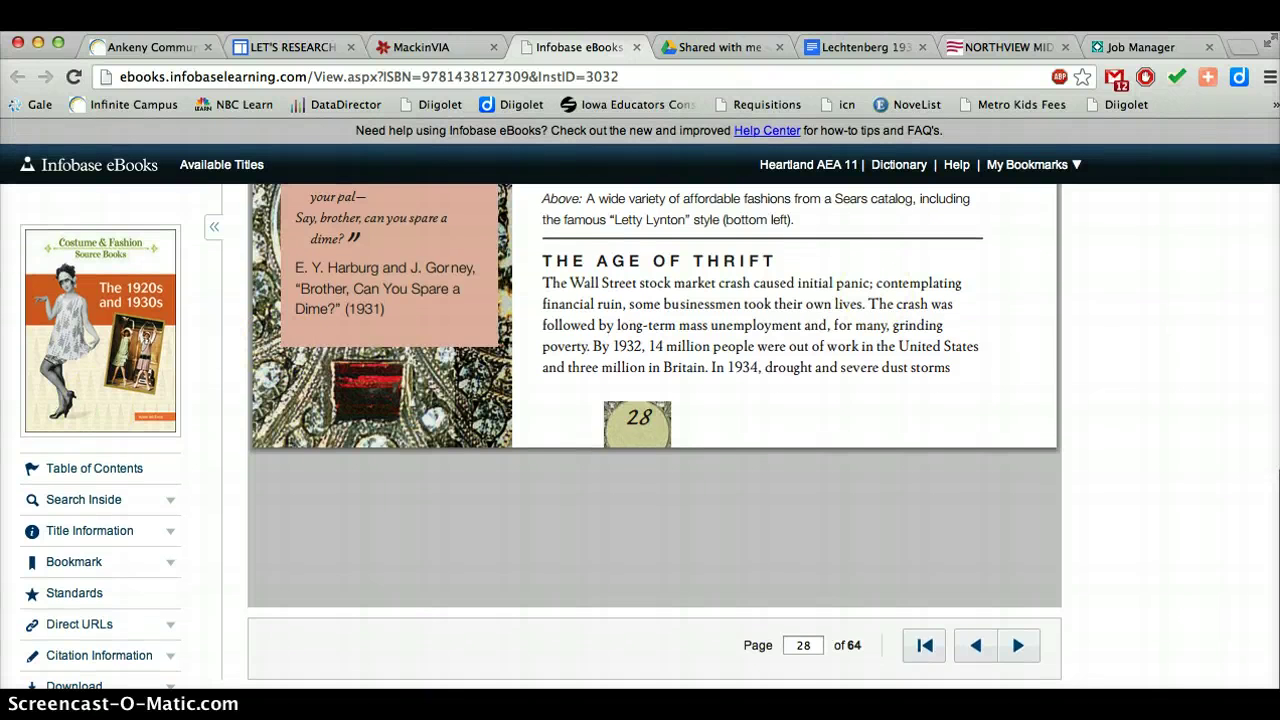
Step: Show the book's citation information and switch the citation format to MLA
click(74, 656)
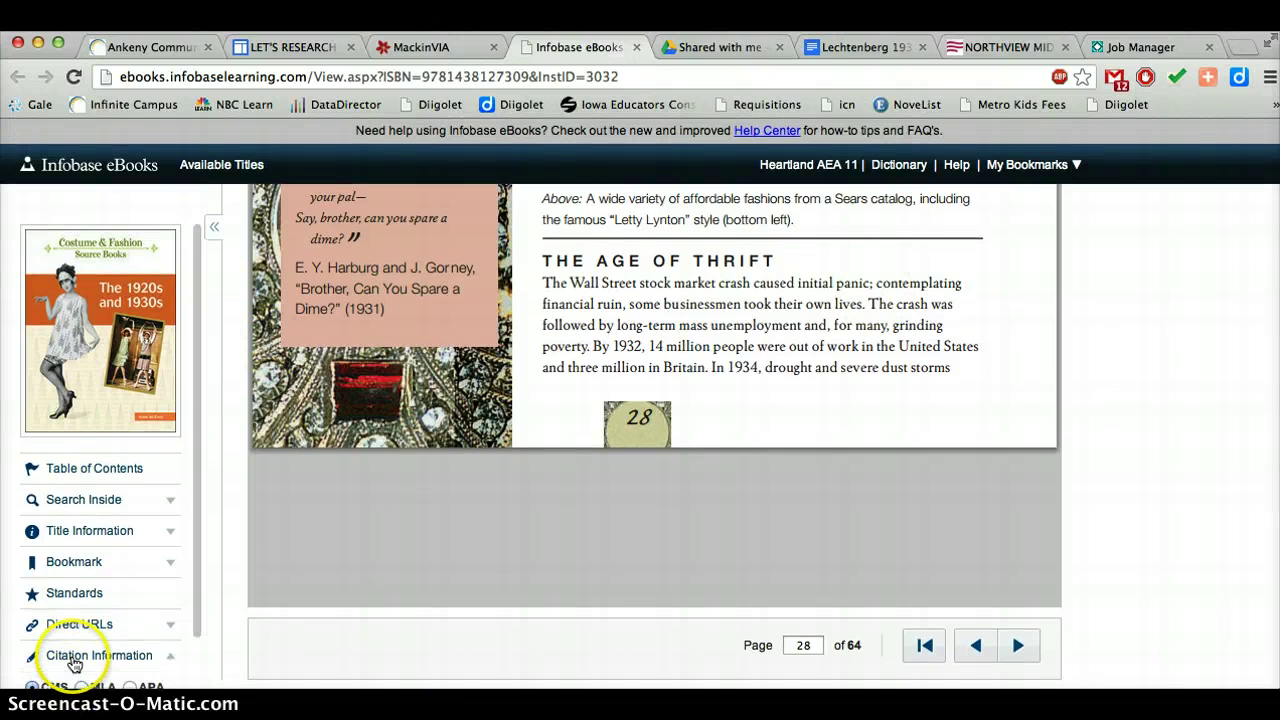
scroll(163, 603, down, 3)
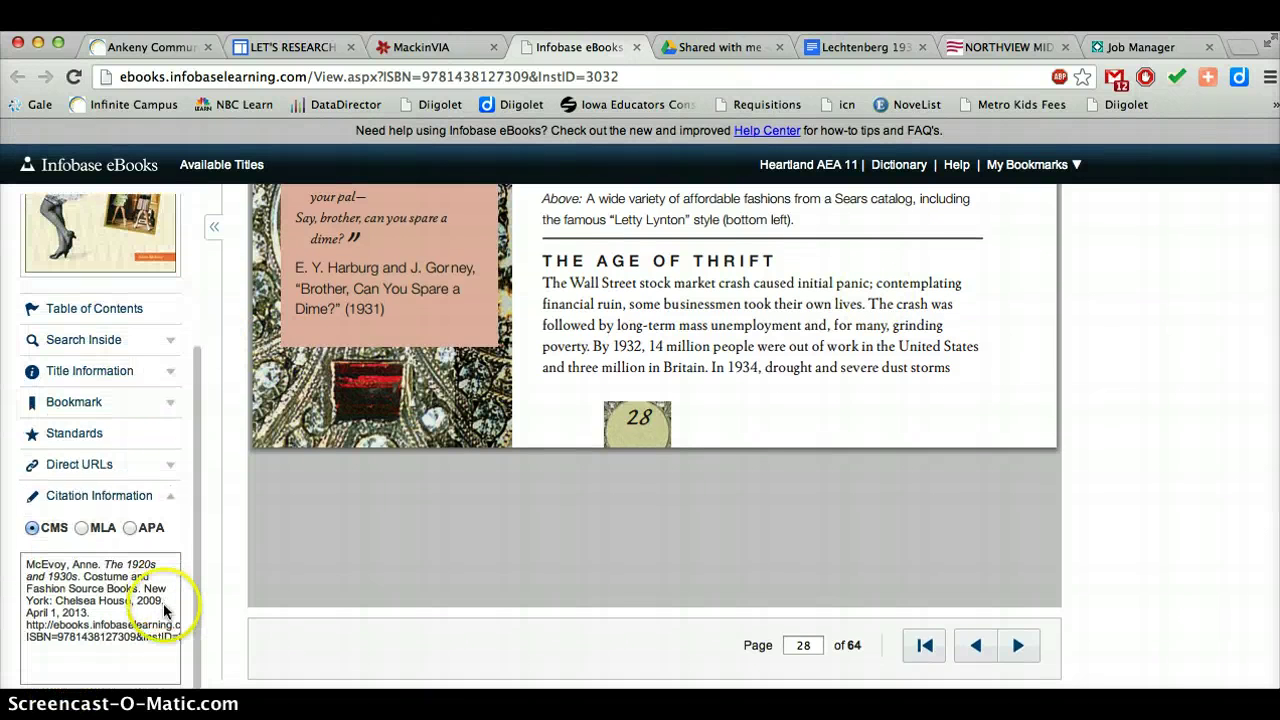
click(81, 528)
scroll(81, 530, down, 1)
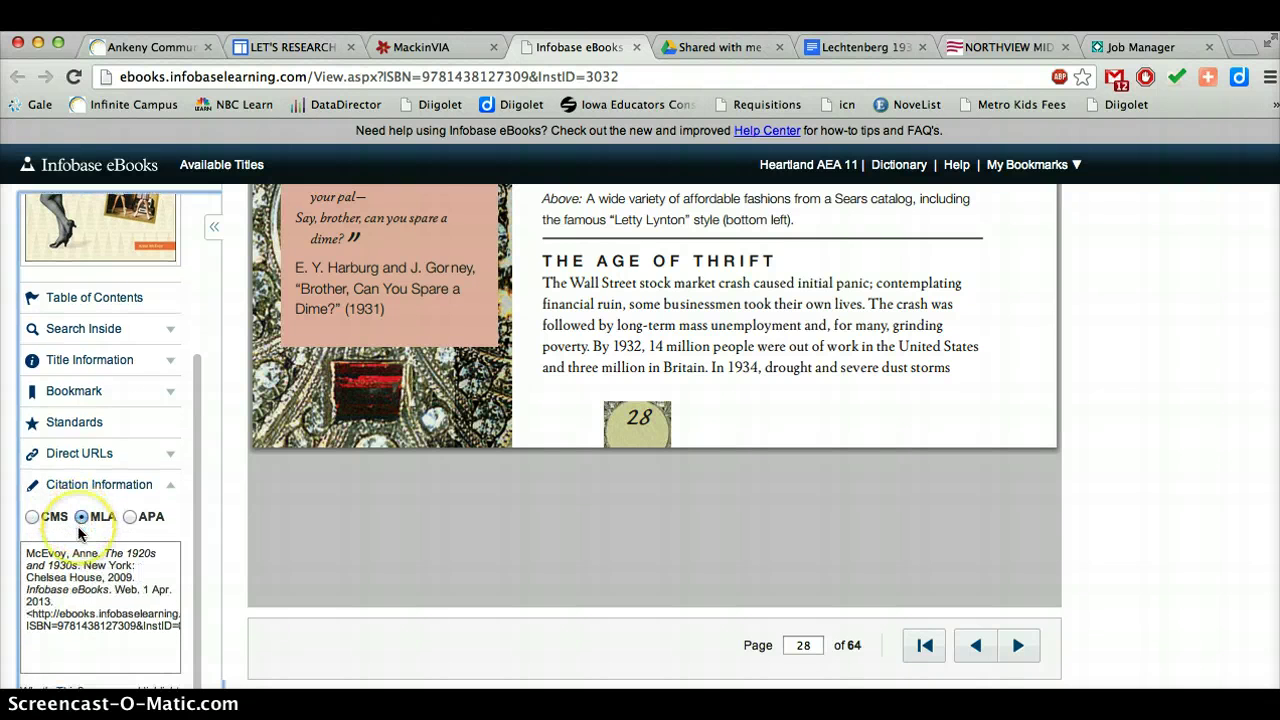
Step: Copy the full MLA citation through 2013, then switch to the Lechtenberg 1930s document
drag(26, 553, 119, 604)
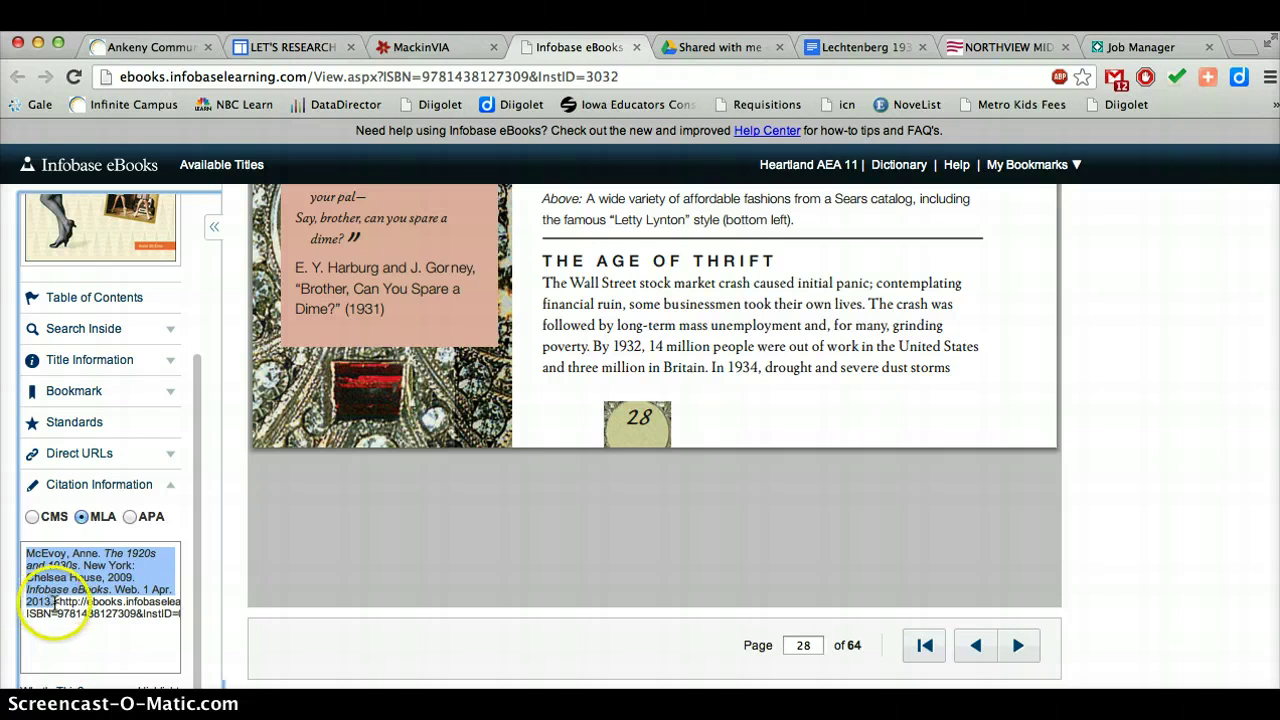
click(114, 604)
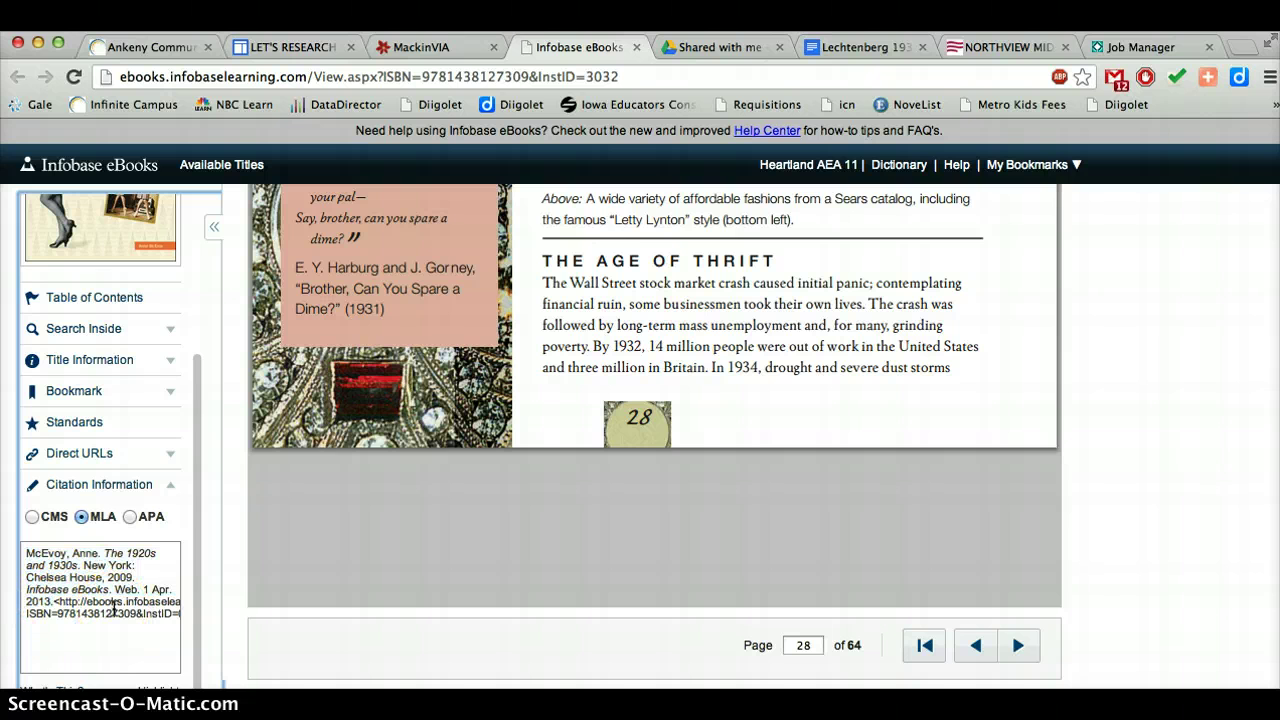
click(27, 560)
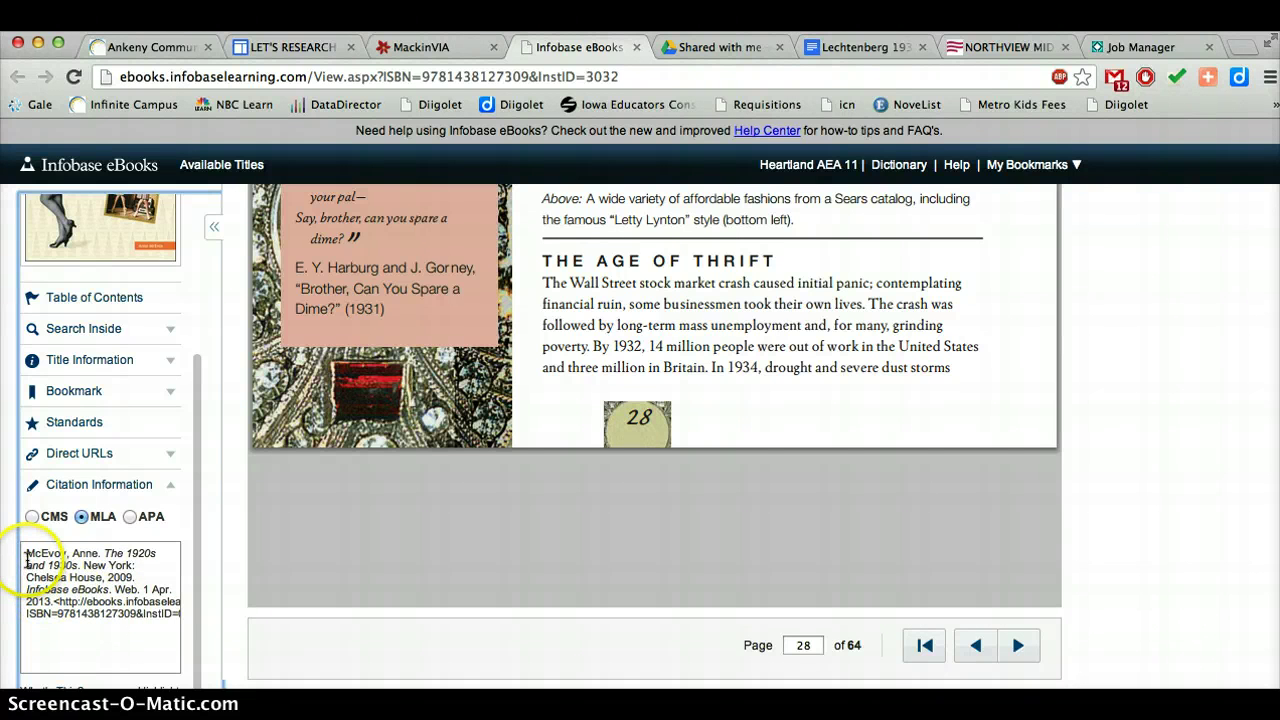
click(27, 553)
drag(46, 584, 50, 598)
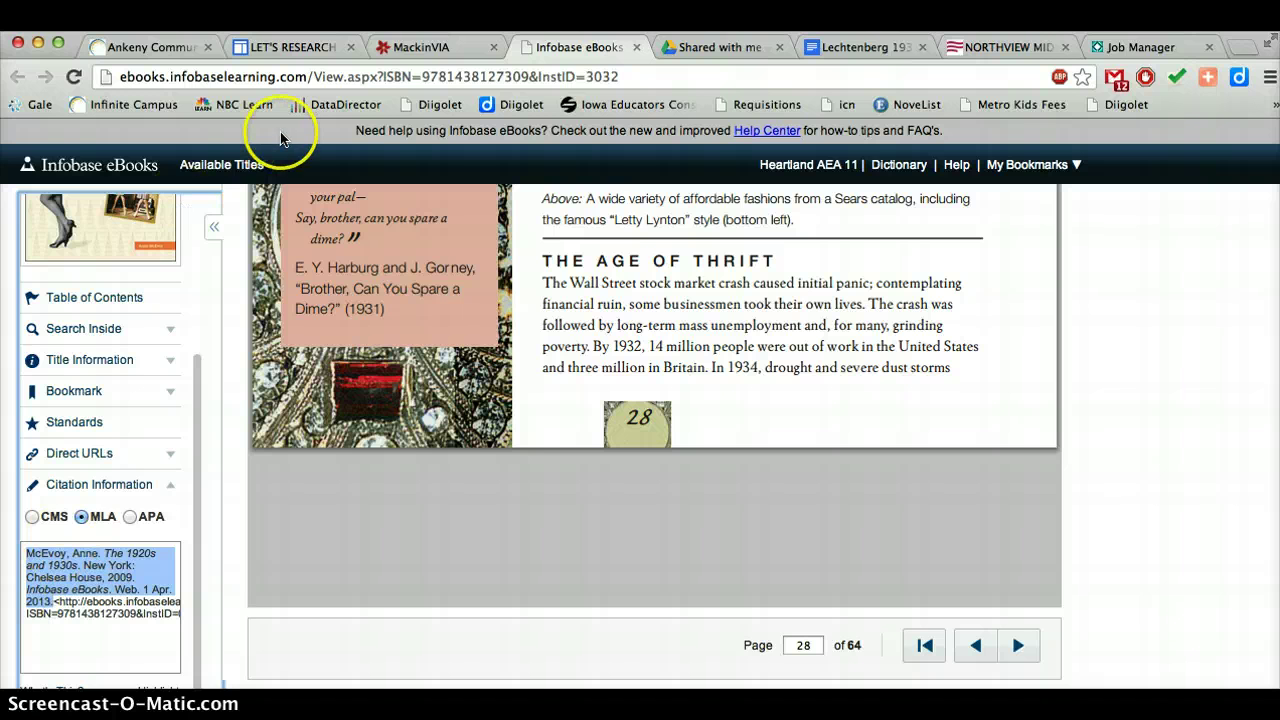
click(865, 47)
scroll(566, 420, down, 2)
Step: Paste the MLA citation on a new line below 'Ebooks!' and return to the Infobase ebook
key(Return)
text(McEvoy, Anne. The 1920s and 1930s. New York: Chelsea House, 2009.Infobase eBooks. Web. 1 Apr. 2013)
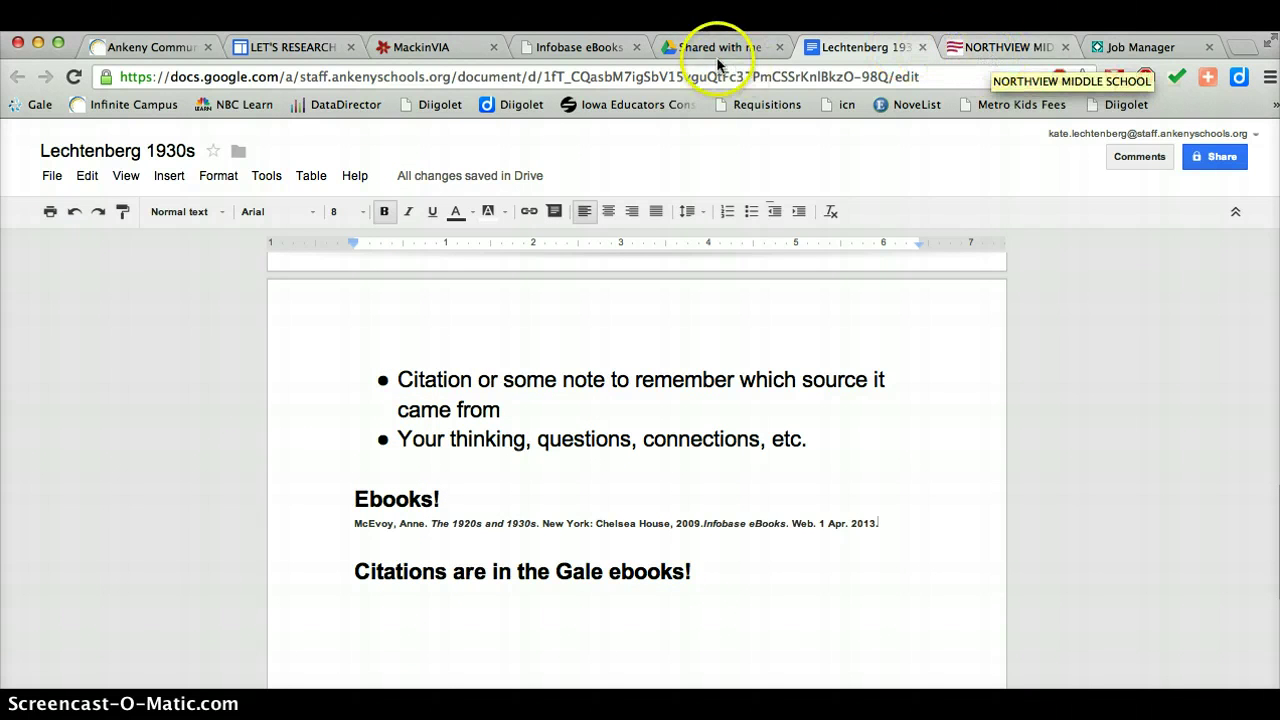
click(565, 47)
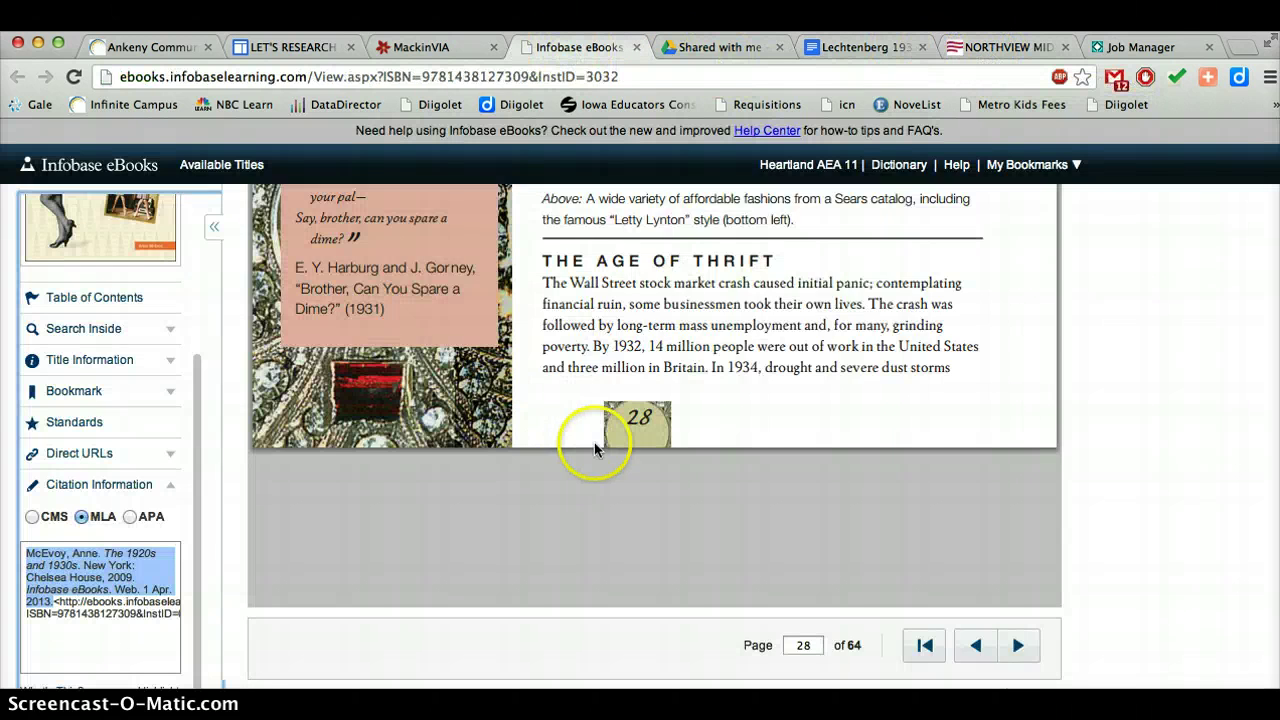
Step: Return through MackinVIA to the LET'S RESEARCH page and open the Gale Ebooks collection
scroll(597, 442, up, 5)
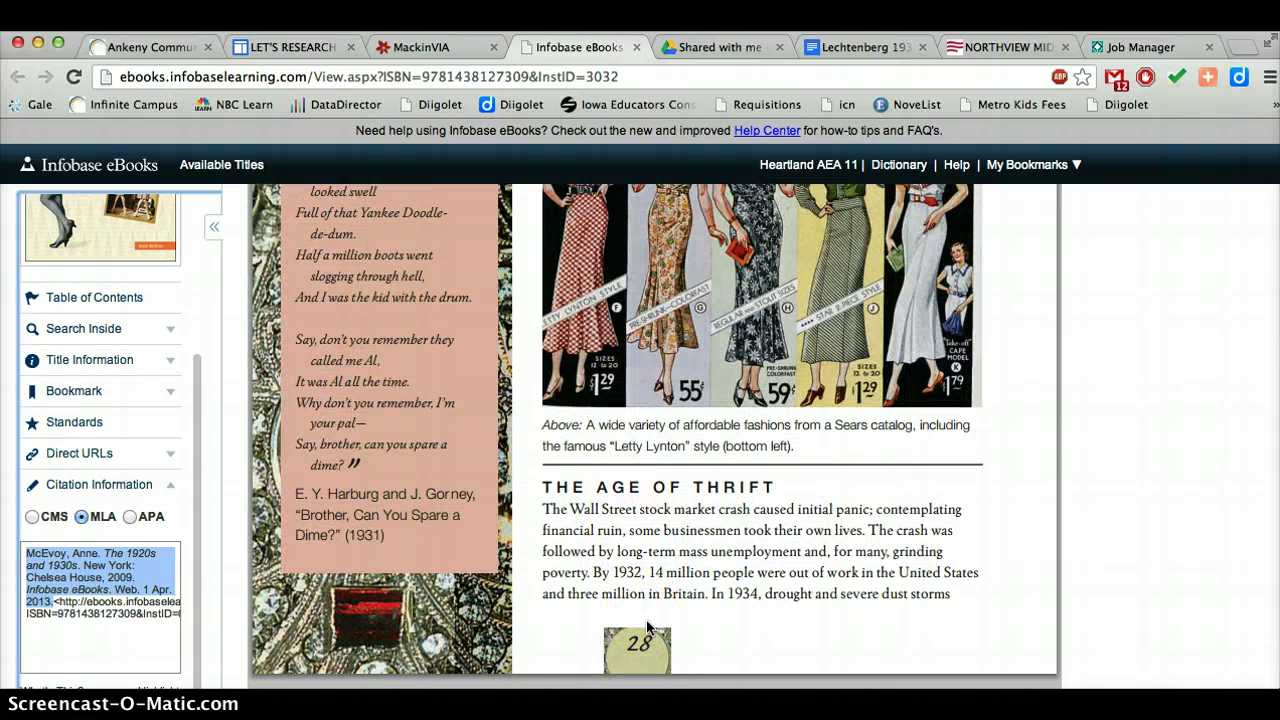
scroll(648, 630, up, 8)
click(410, 47)
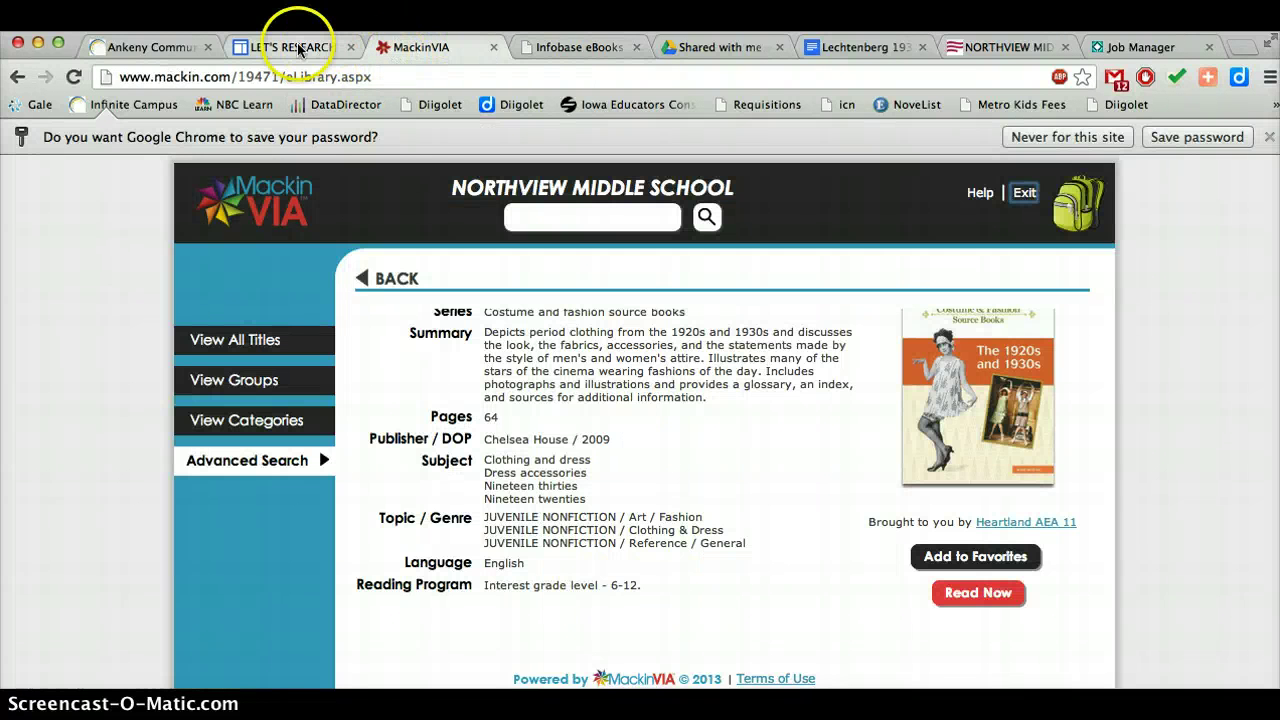
click(296, 47)
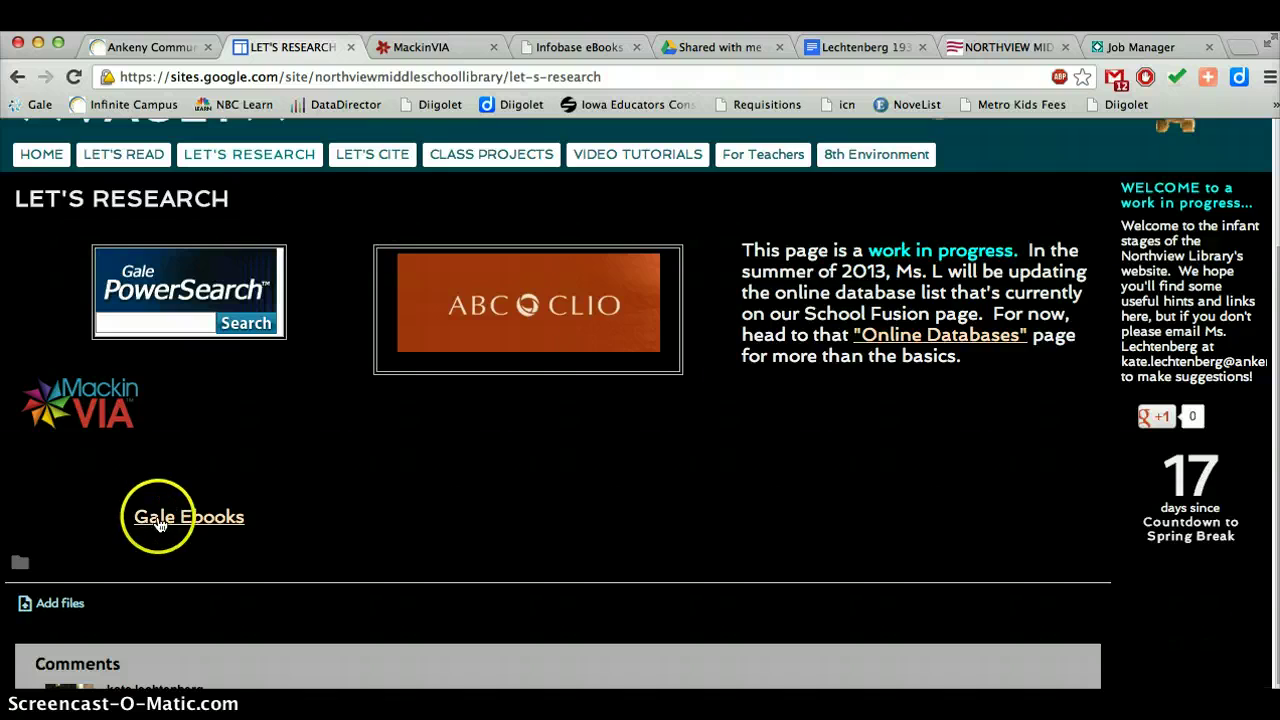
click(158, 522)
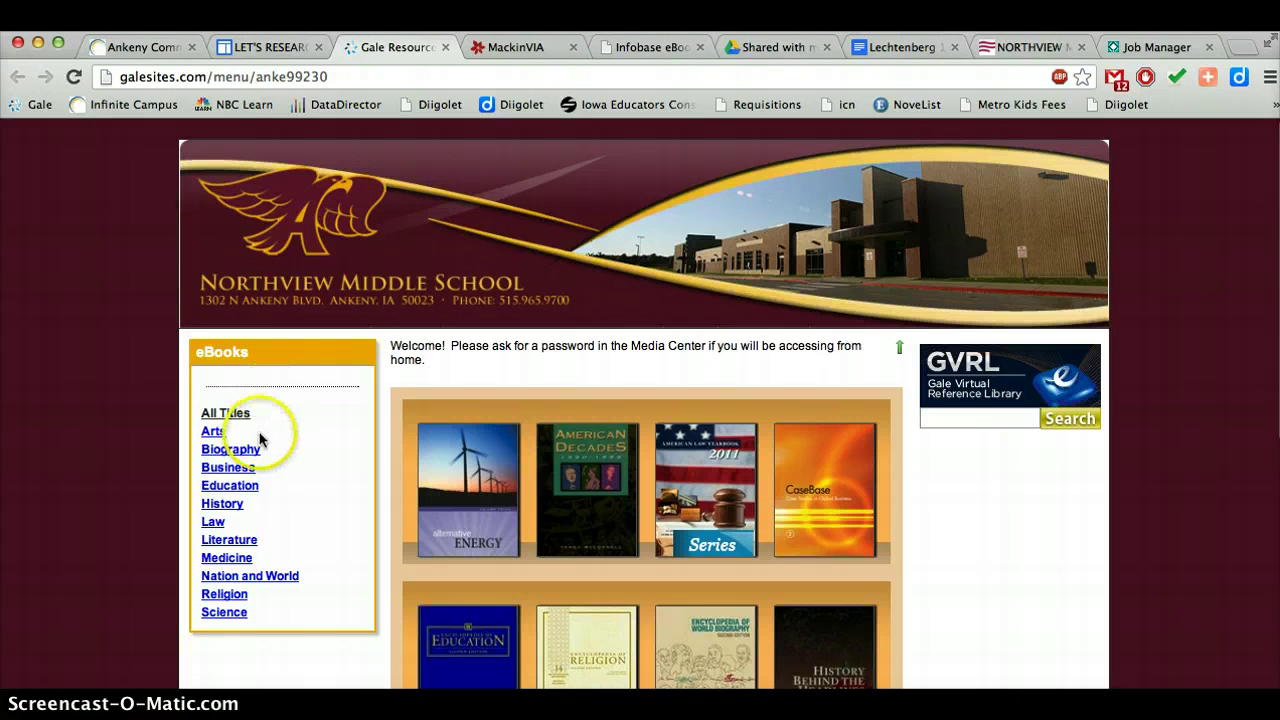
Step: Open the American Decades ebook from the Northview Middle School Gale eBooks page
scroll(258, 428, down, 2)
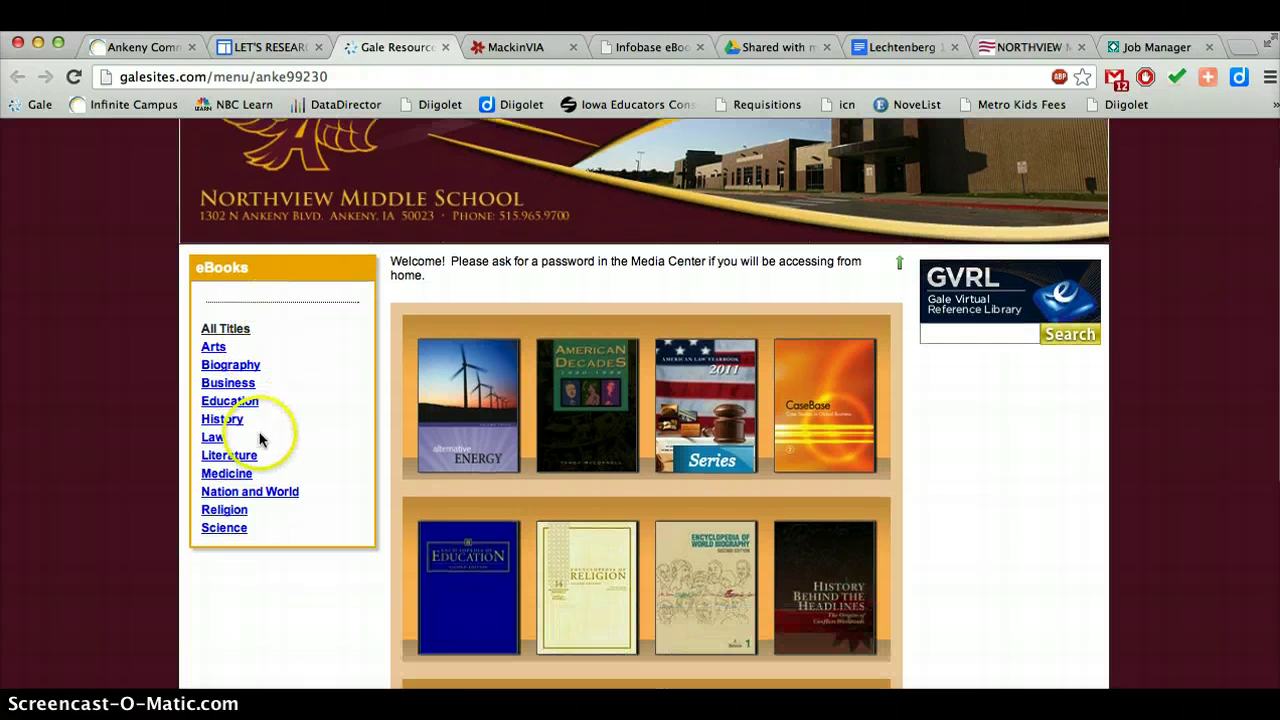
click(579, 421)
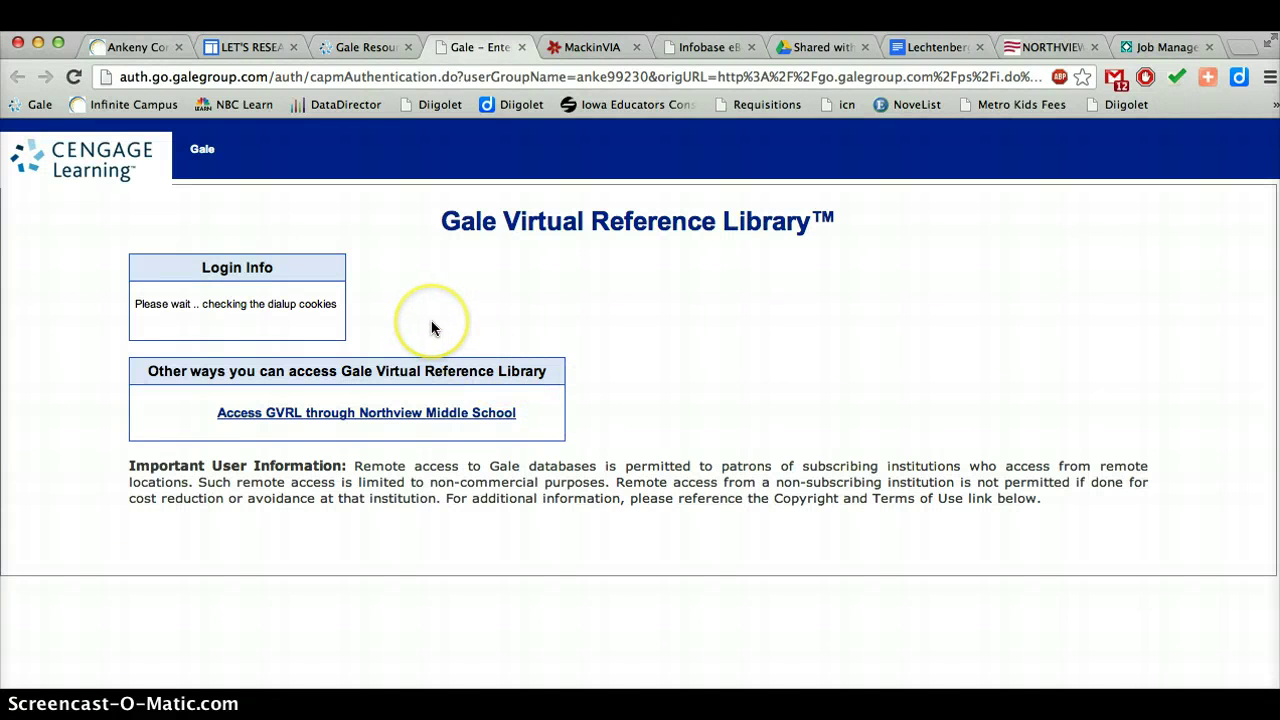
Step: Sign in to GVRL through Northview Middle School using the library ID
click(363, 418)
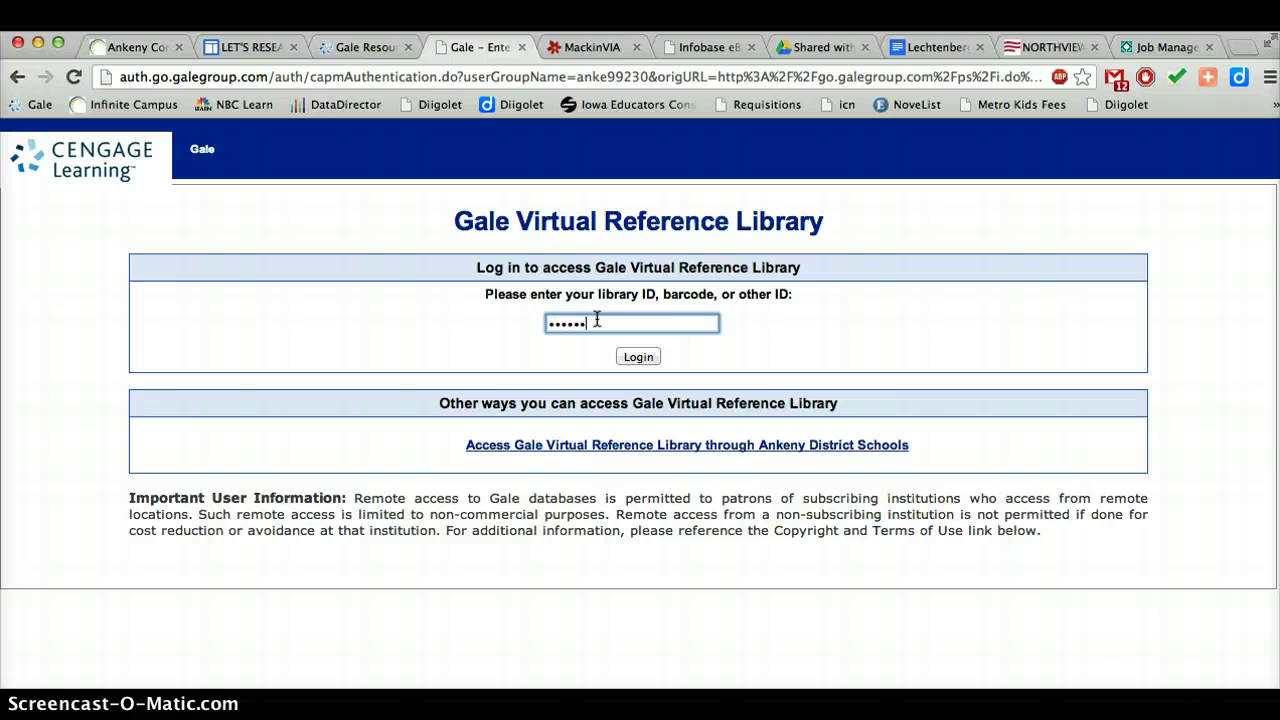
click(632, 359)
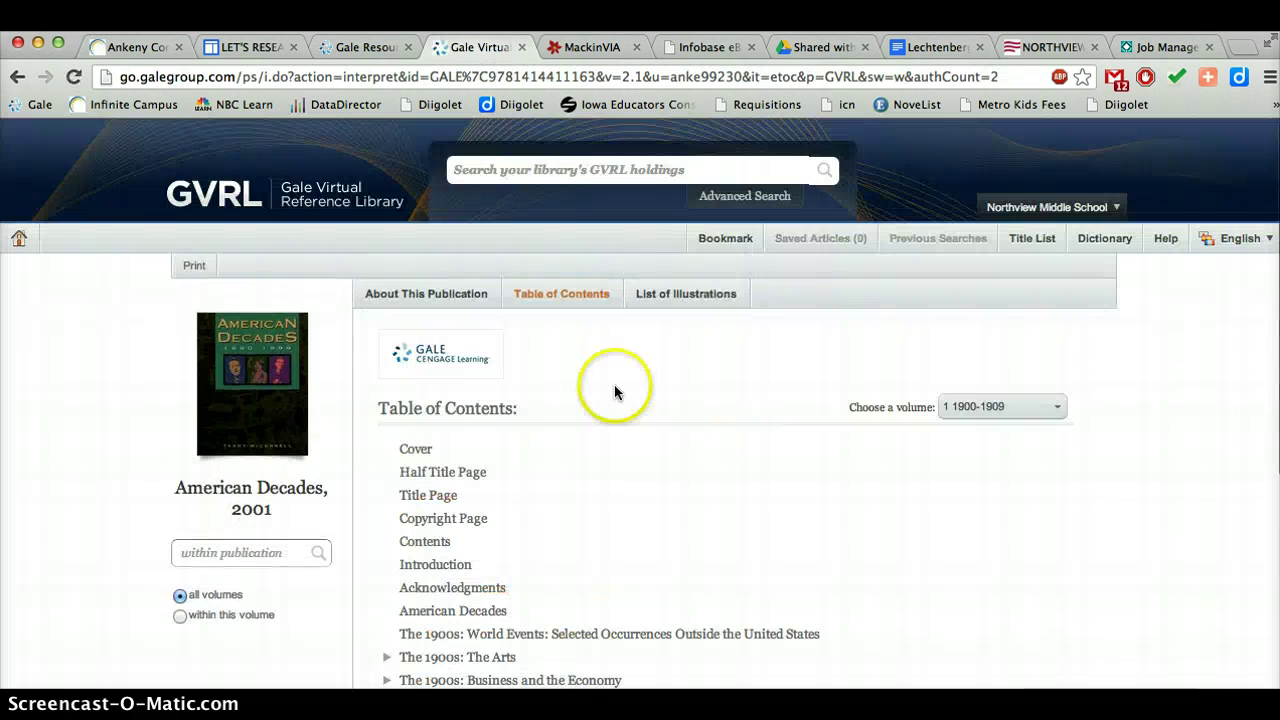
scroll(613, 390, down, 2)
scroll(612, 400, down, 2)
Step: Switch American Decades to volume 4, 1930-1939, and scroll to its chapter list
click(990, 226)
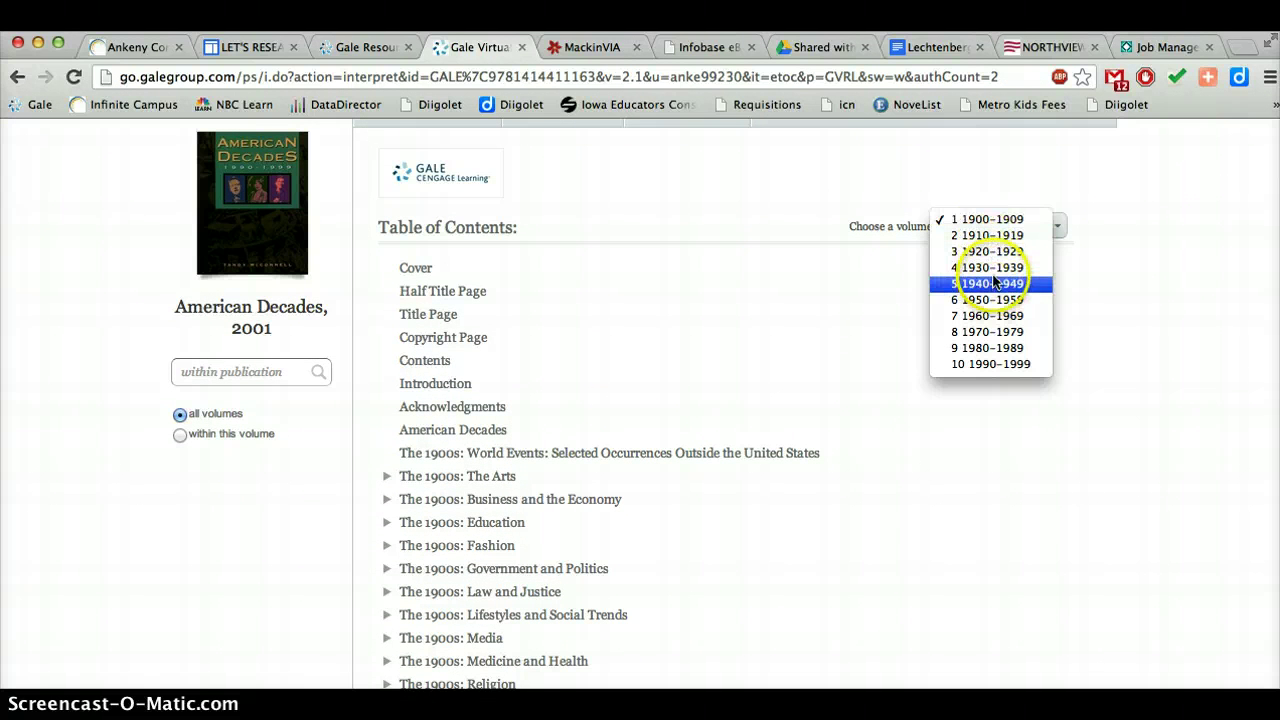
click(991, 267)
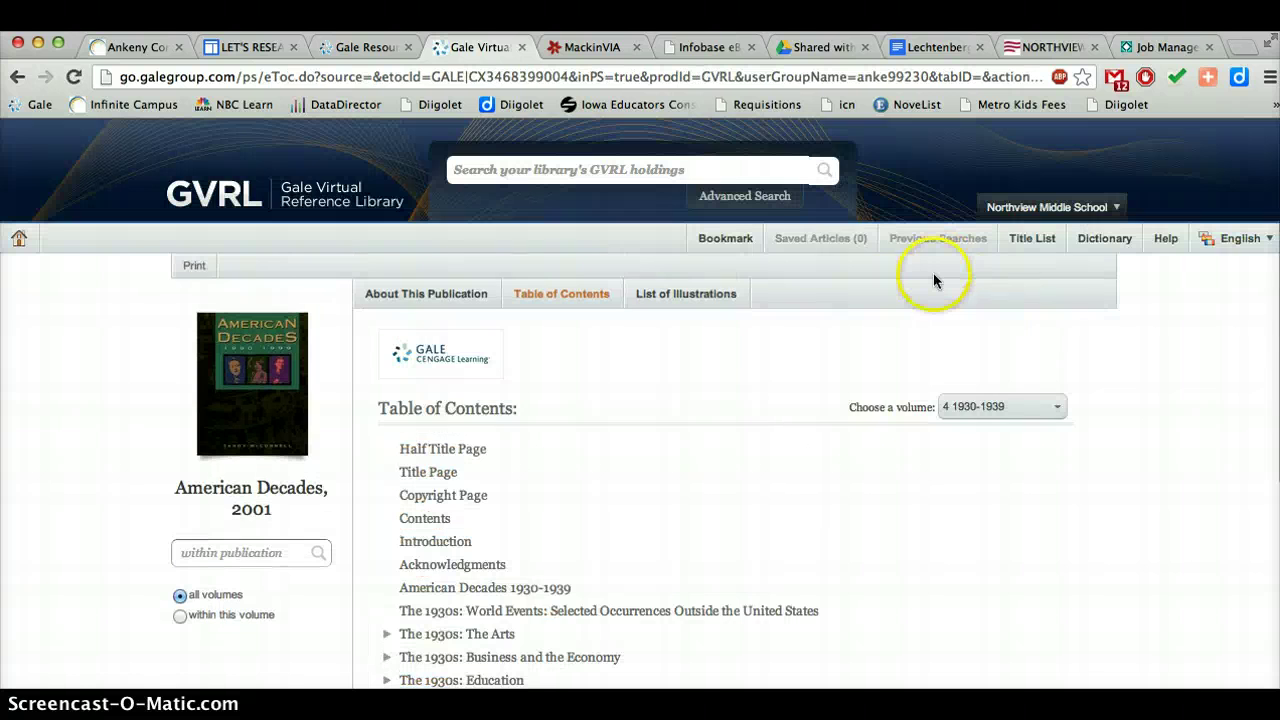
scroll(748, 366, down, 5)
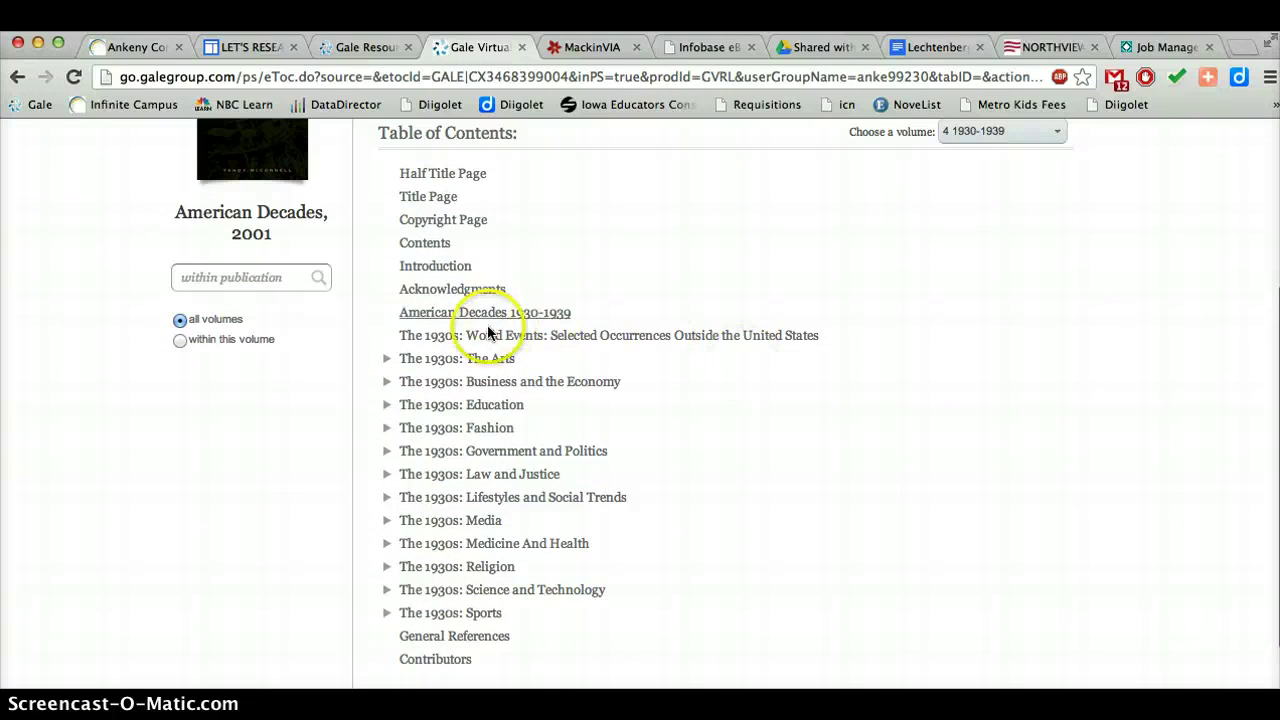